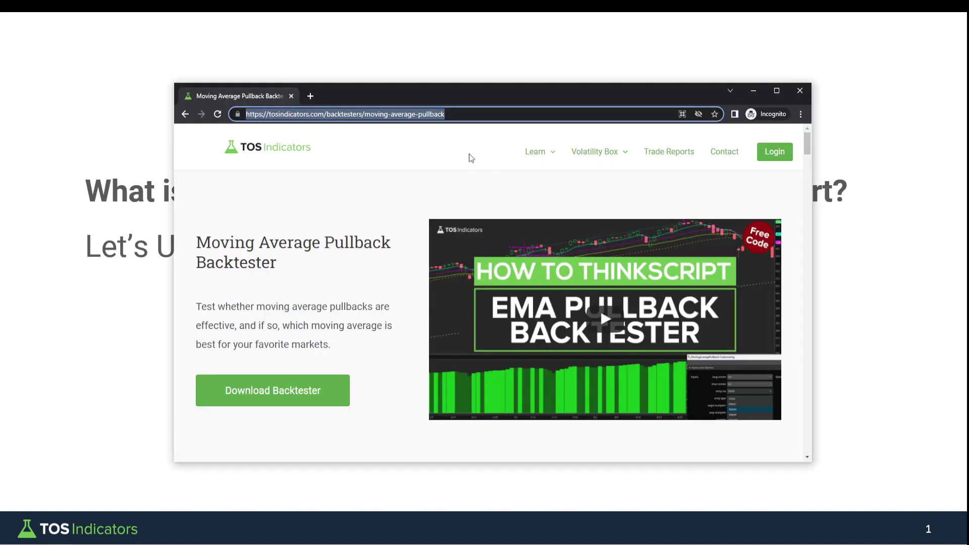
Scroll the Moving Average Pullback Backtester page down to its switch-statement code example
left_click(471, 136)
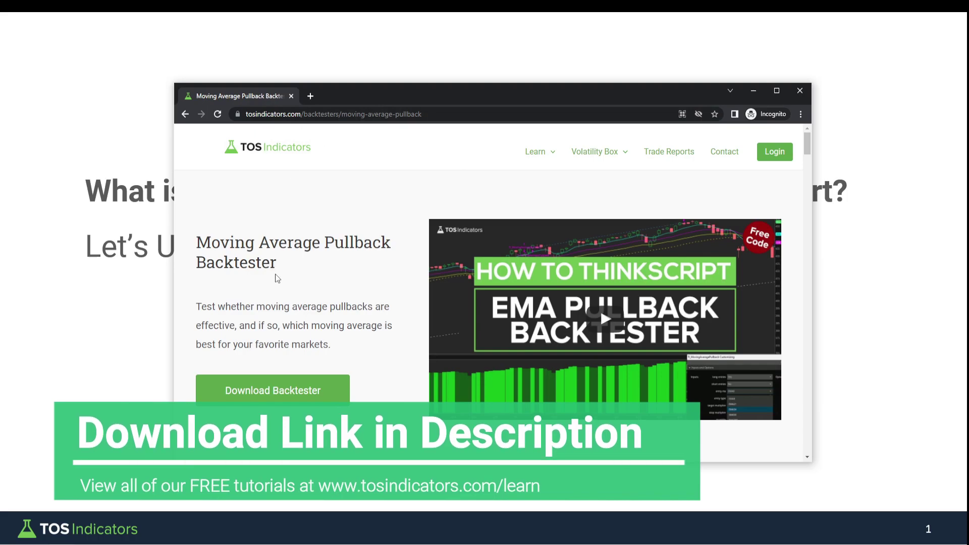
scroll(288, 391, "down", 10)
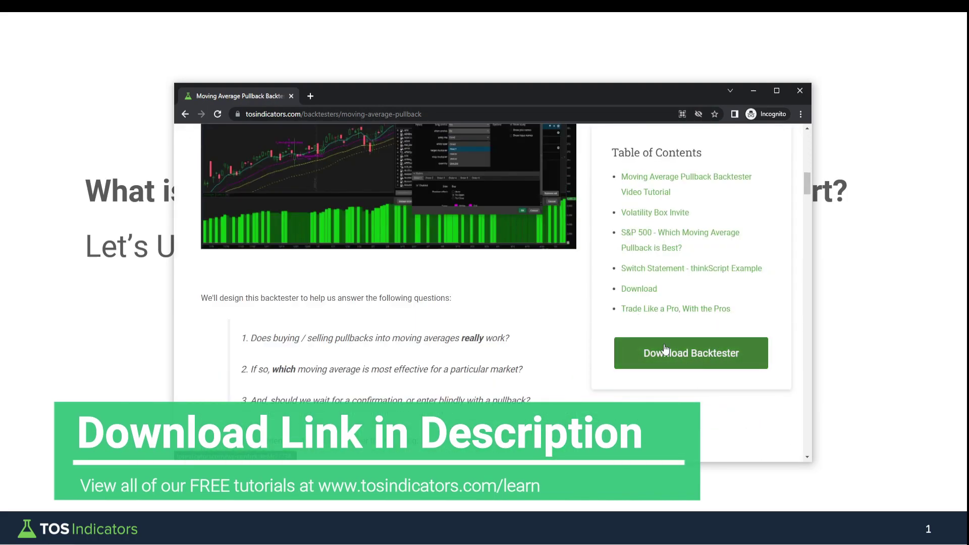
scroll(441, 335, "down", 10)
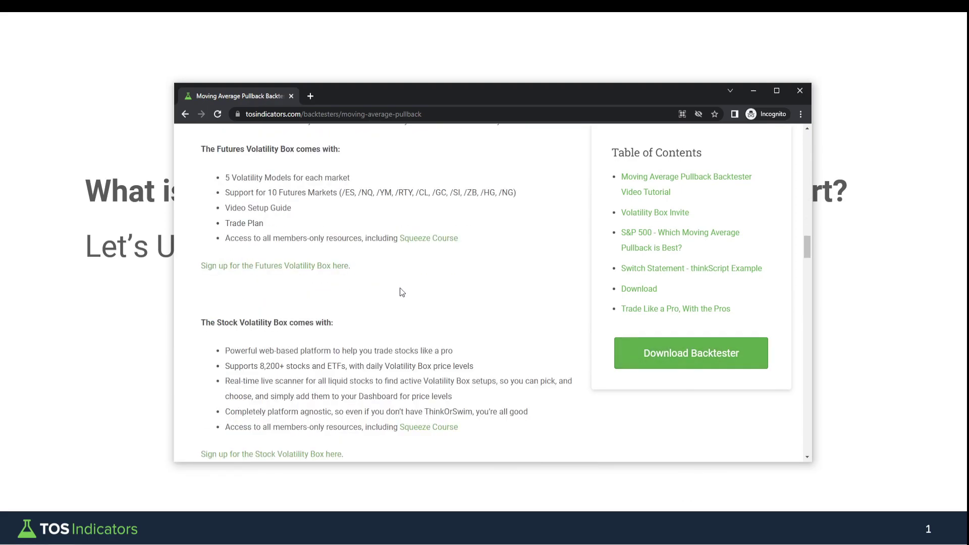
scroll(402, 292, "down", 20)
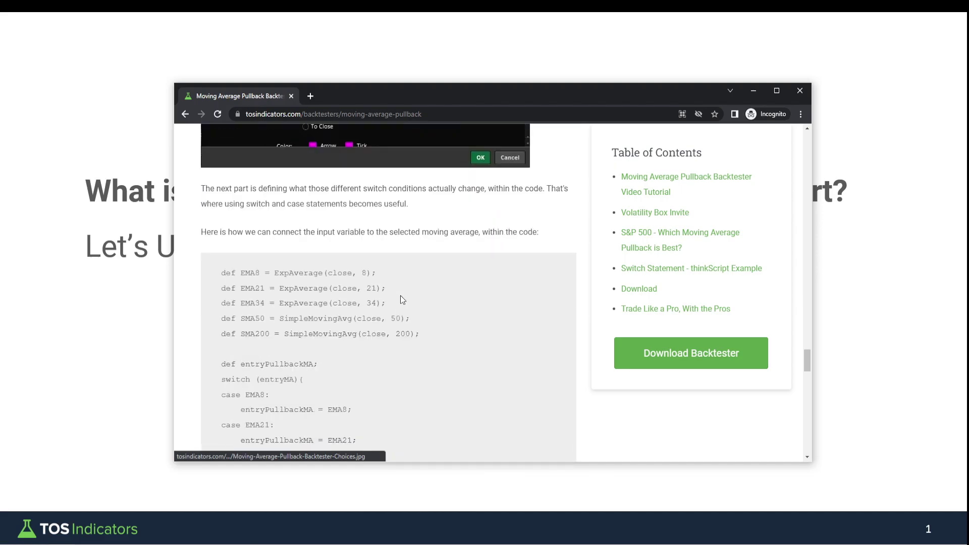
left_click_drag(809, 359, 828, 132)
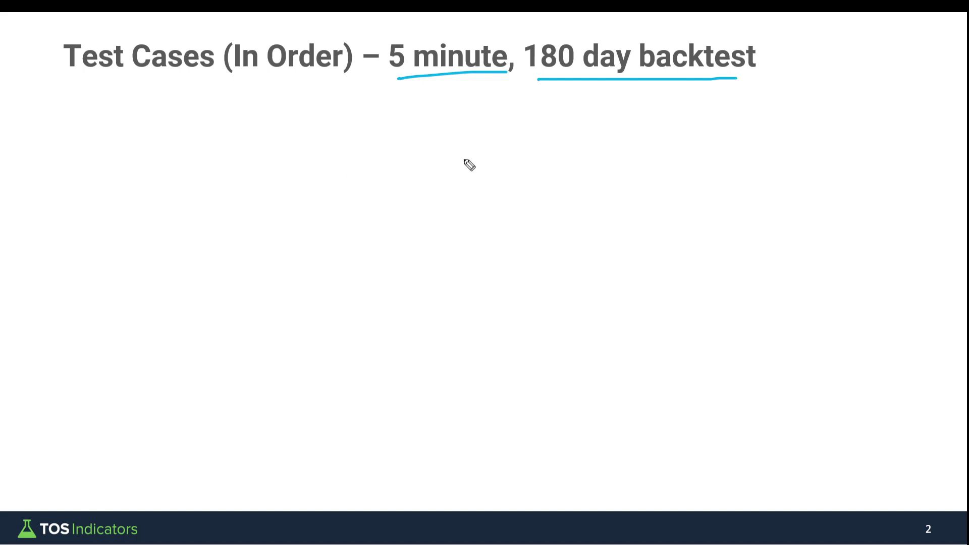
Hand-write and underline QQQ on the Test Cases slide, then erase the ink and restore the arrow pointer
mouse_move(463, 153)
left_mouse_down()
mouse_move(482, 178)
mouse_move(513, 156)
mouse_move(520, 182)
left_mouse_up()
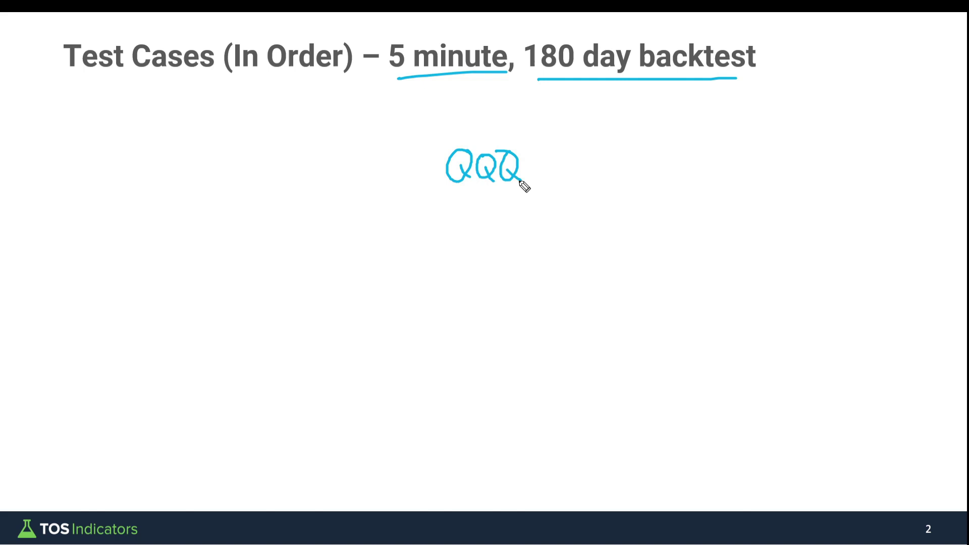
left_click_drag(448, 191, 530, 193)
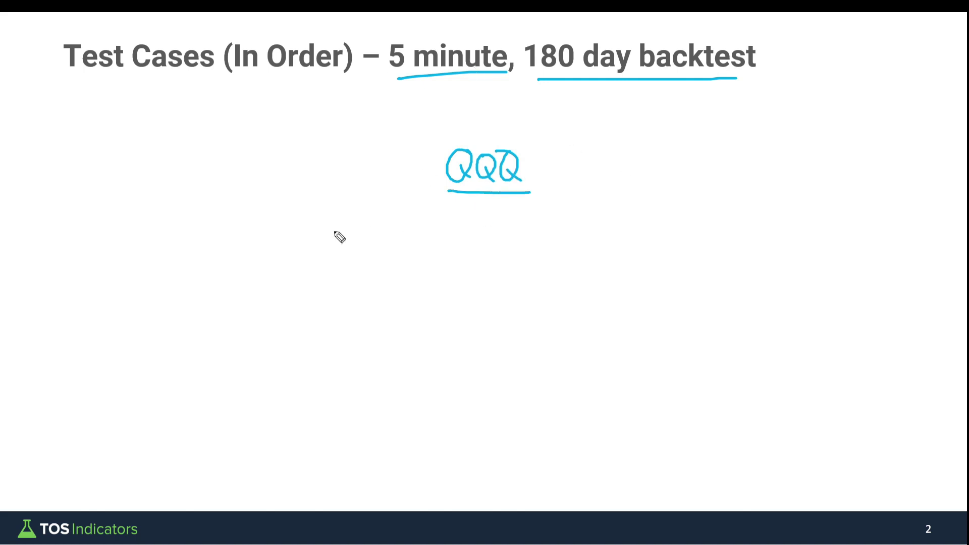
key("e")
key("ctrl+a")
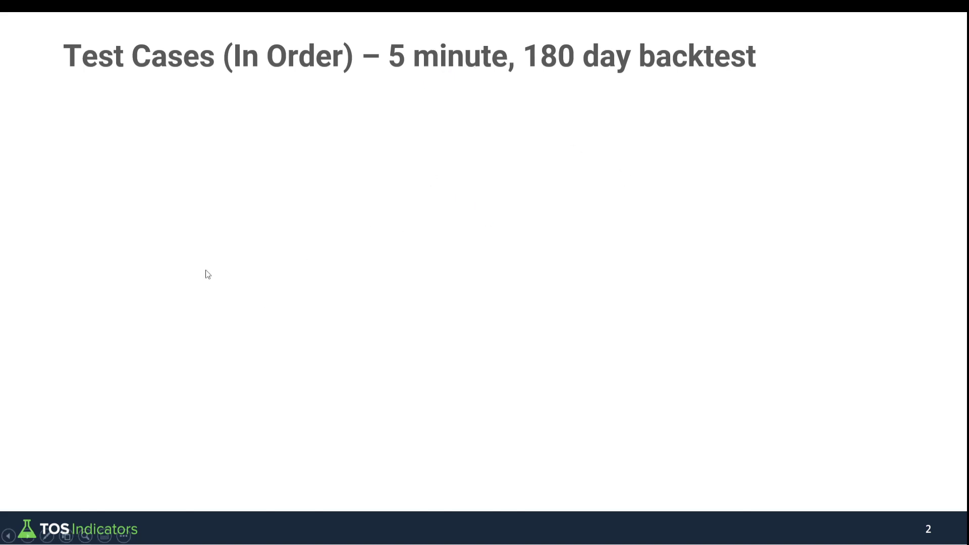
Reveal the first test case and ink-mark pullback, confirmation and Choose highest value, then erase
left_click(208, 274)
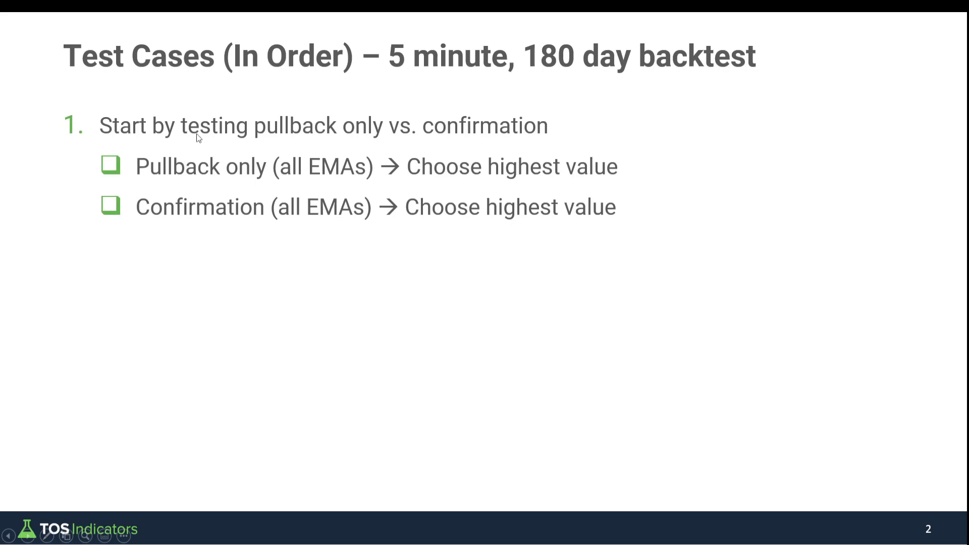
key("ctrl+p")
left_click_drag(273, 140, 312, 136)
left_click_drag(427, 138, 531, 140)
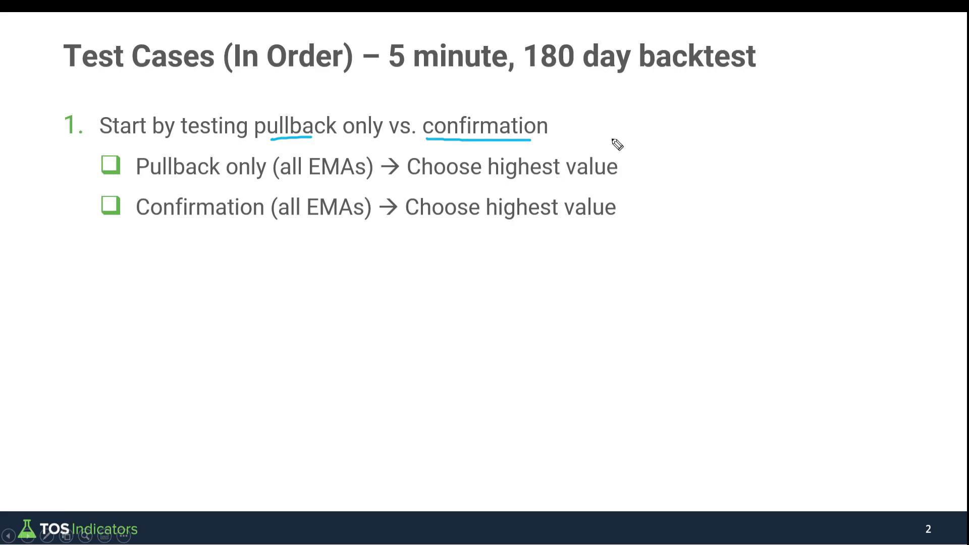
mouse_move(612, 137)
left_mouse_down()
mouse_move(653, 124)
mouse_move(668, 95)
mouse_move(679, 112)
left_mouse_up()
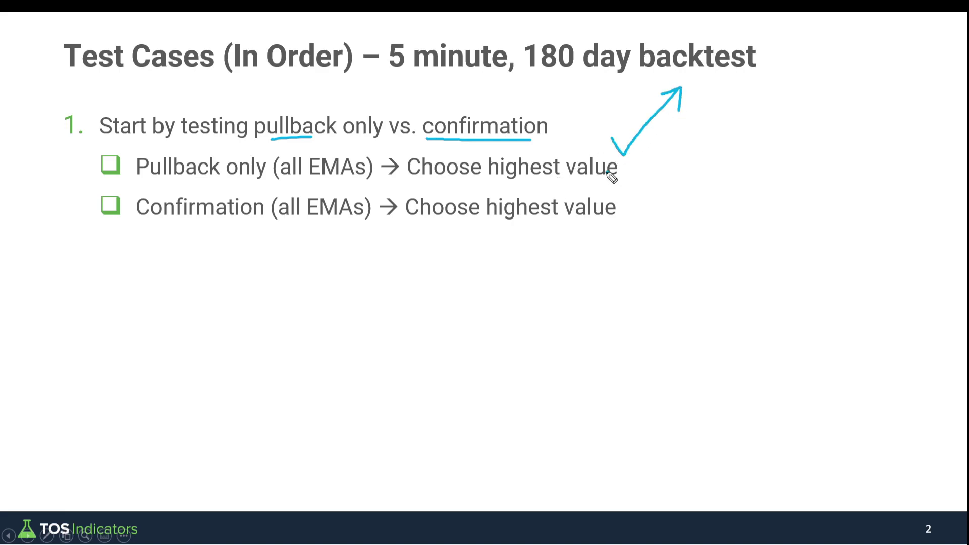
left_click_drag(610, 169, 693, 144)
key("e")
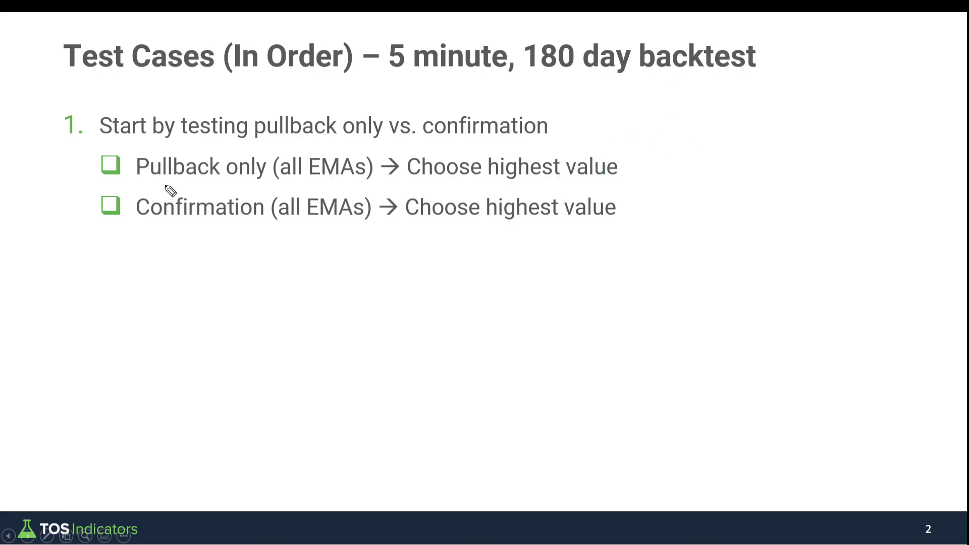
Underline Pullback only, Confirmation and highest value in both items, then erase the underlines
left_click_drag(123, 184, 263, 181)
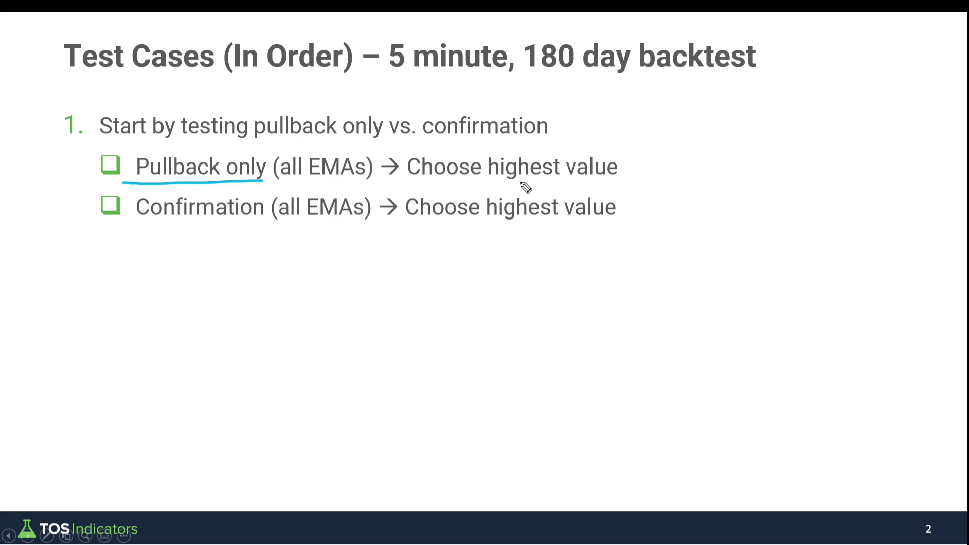
left_click_drag(472, 180, 629, 176)
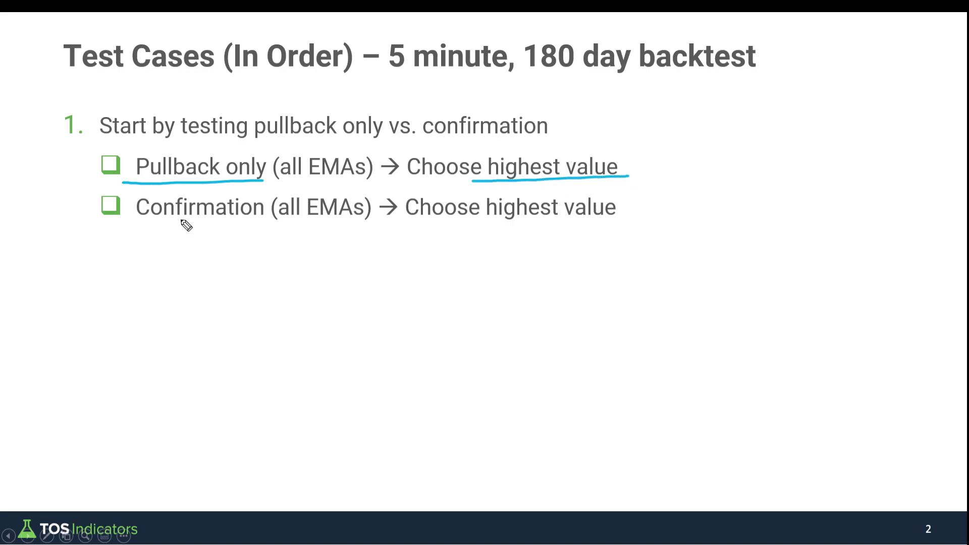
left_click_drag(135, 225, 252, 230)
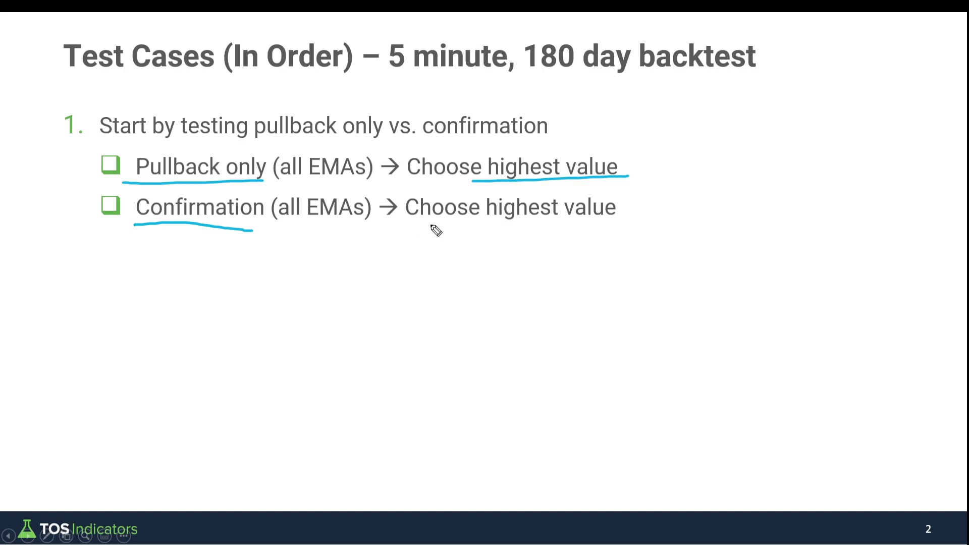
left_click_drag(489, 223, 556, 221)
key("e")
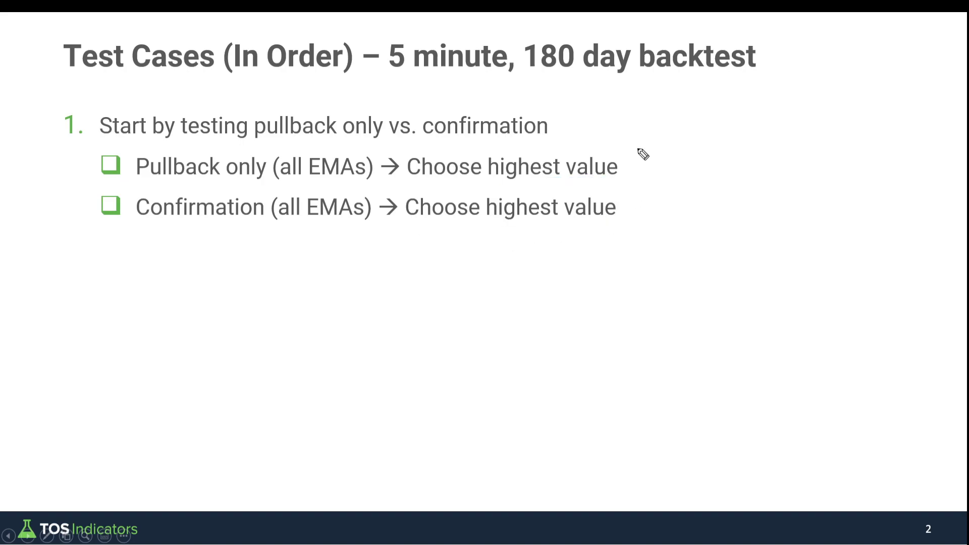
Bracket both highest-value items, underline Pullback and Confirmation, erase, and reveal the risk-to-reward section
mouse_move(627, 150)
left_mouse_down()
mouse_move(654, 224)
mouse_move(626, 220)
left_mouse_up()
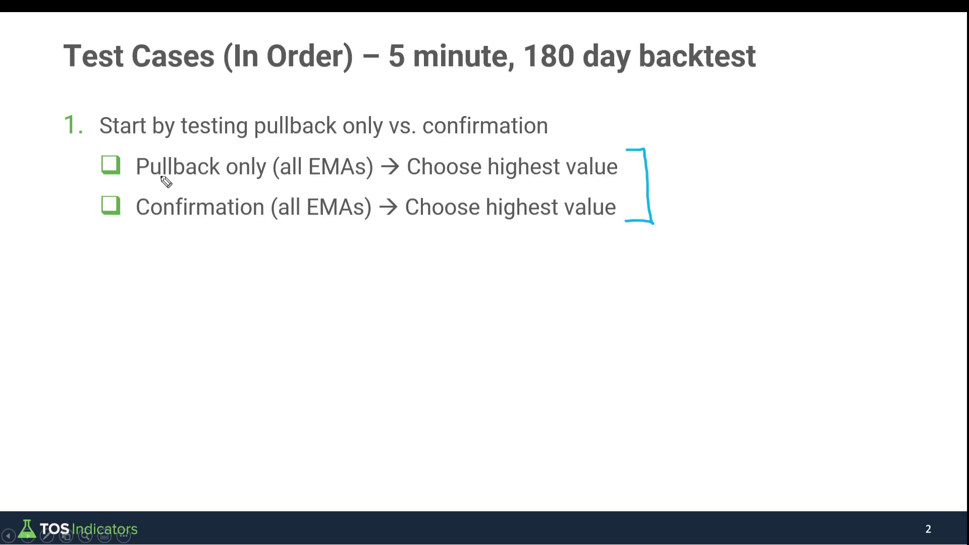
left_click_drag(128, 180, 228, 168)
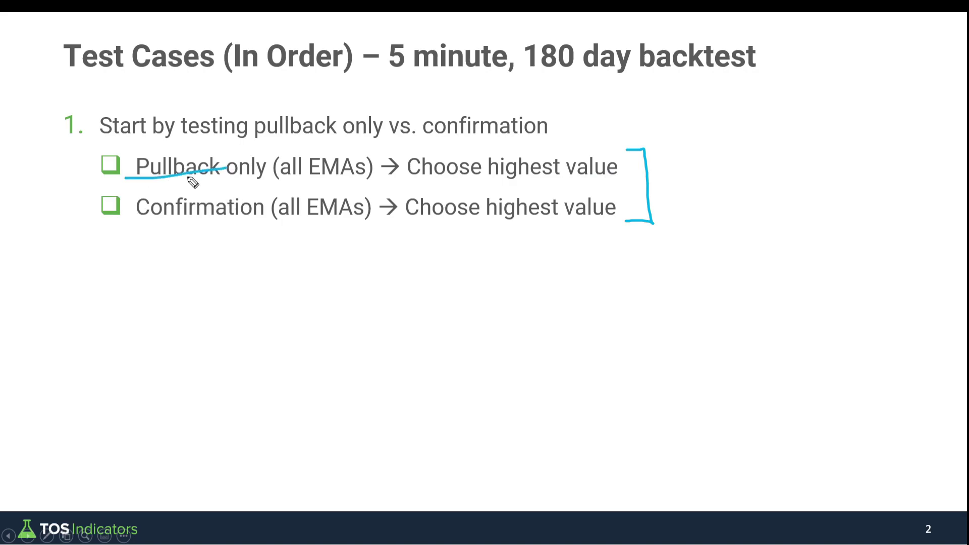
key("e")
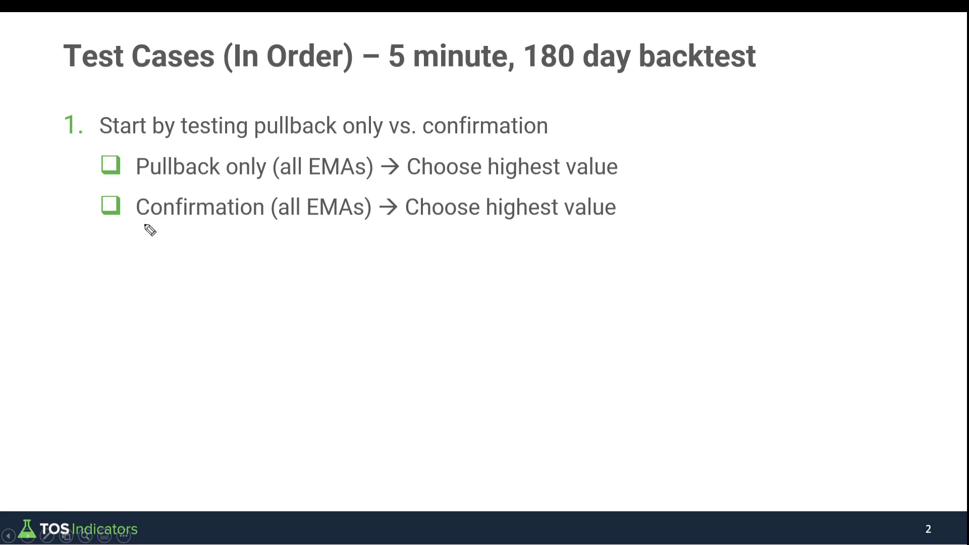
left_click_drag(135, 225, 262, 222)
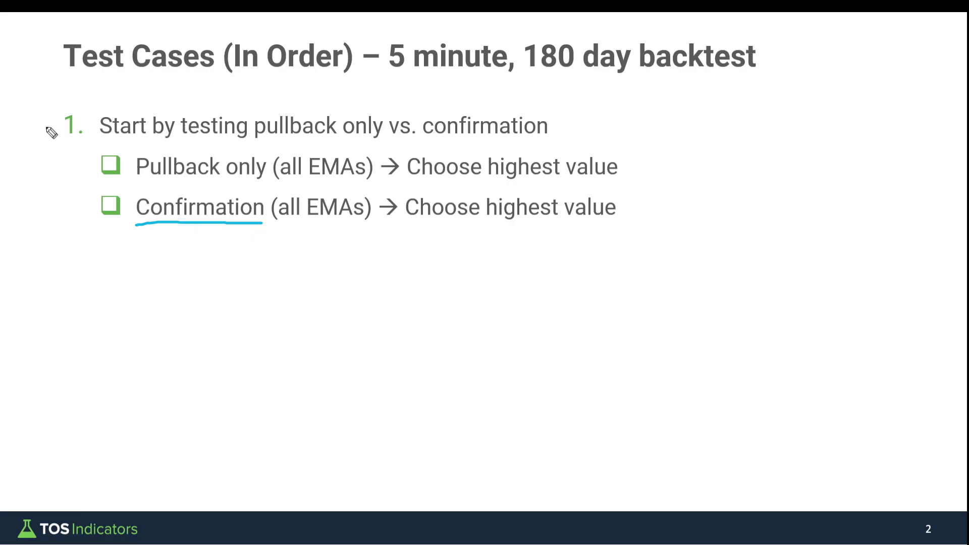
key("e")
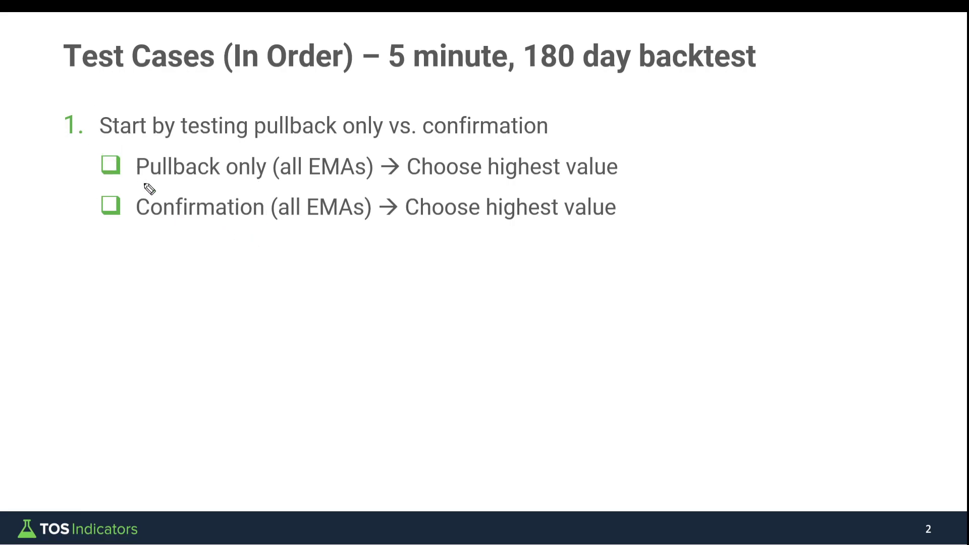
left_click(355, 326)
Sketch a curve and arrow near the 1:1 item with the pen, then erase it
key("ctrl+p")
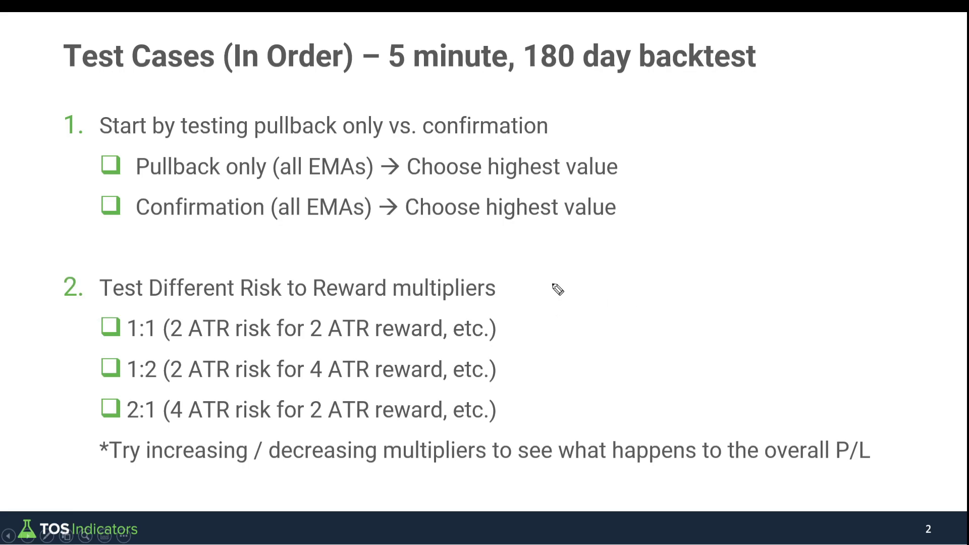
left_click_drag(546, 325, 625, 285)
mouse_move(543, 276)
left_mouse_down()
mouse_move(591, 305)
mouse_move(614, 295)
mouse_move(599, 265)
mouse_move(604, 272)
left_mouse_up()
left_click_drag(591, 308, 599, 319)
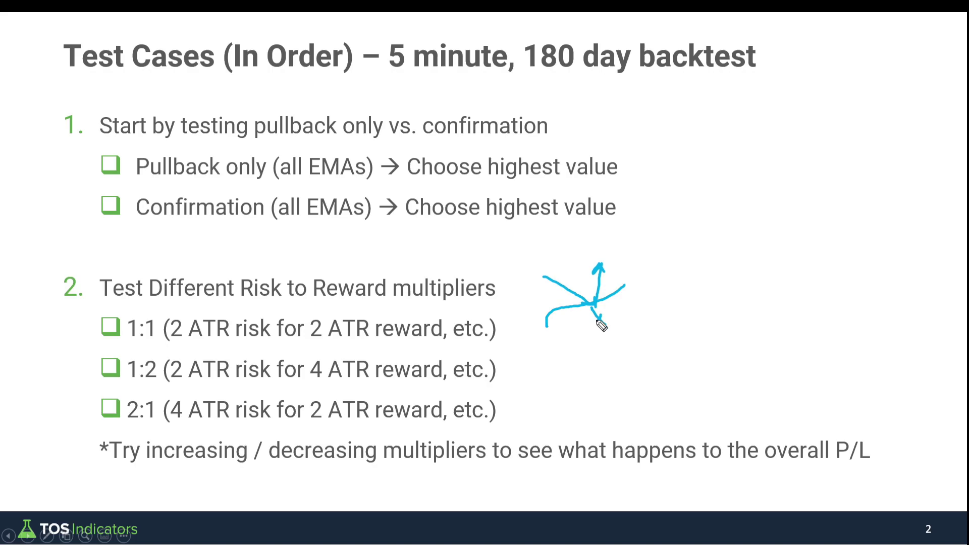
key("e")
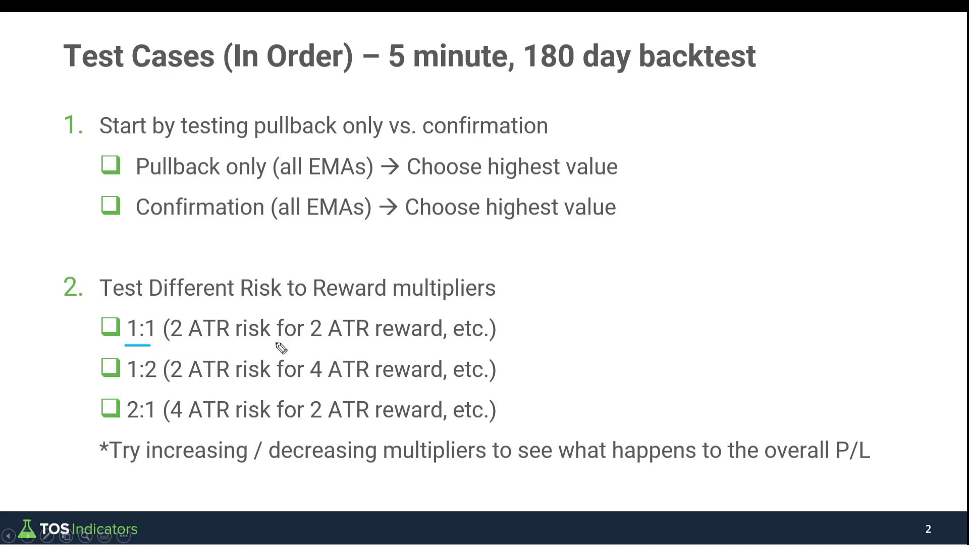
Underline the 2 ATR risk and reward on the 1:1 line and 2 ATR risk, 4 ATR reward on 1:2
left_click_drag(166, 346, 187, 346)
left_click_drag(304, 343, 341, 342)
left_click_drag(146, 383, 167, 383)
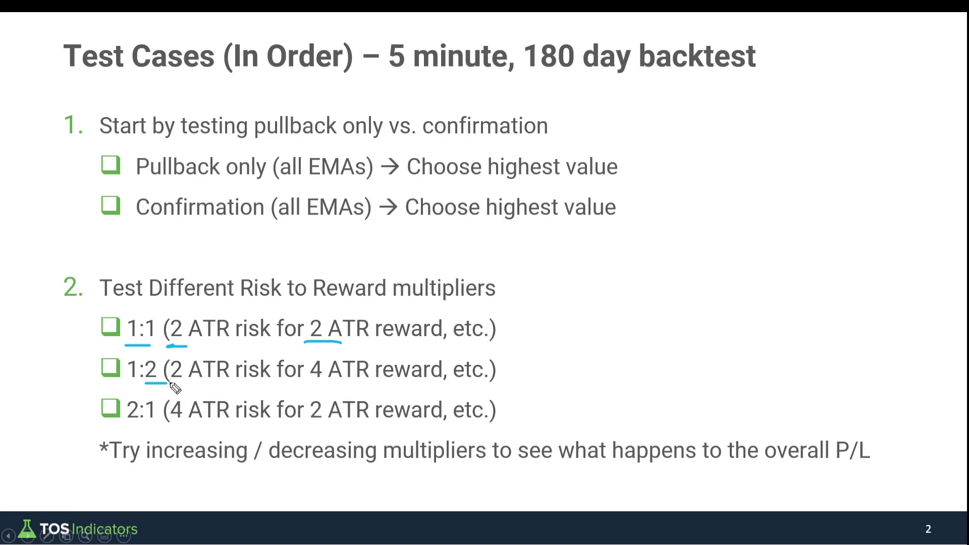
left_click_drag(166, 384, 235, 384)
left_click_drag(306, 383, 430, 384)
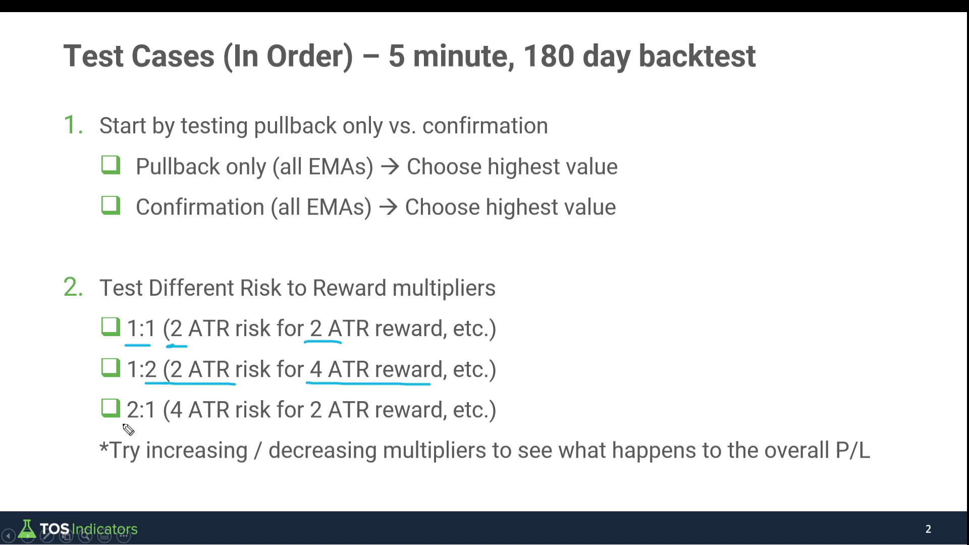
Mark the 2:1 ratio with short ink dashes
left_click_drag(124, 424, 160, 427)
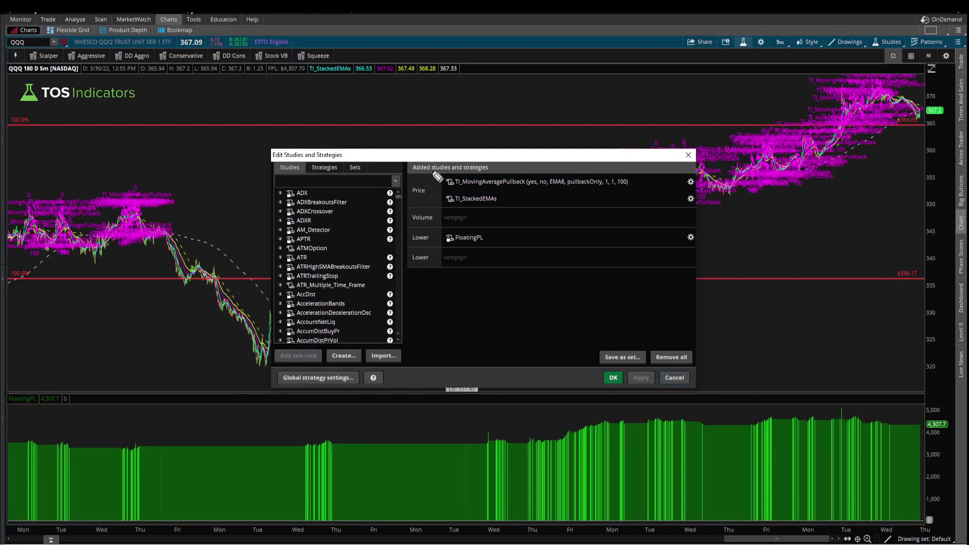
Annotate the studies, apply TI_MovingAveragePullback unchanged, and circle the 4,307.7 floating P/L
left_click_drag(441, 173, 453, 197)
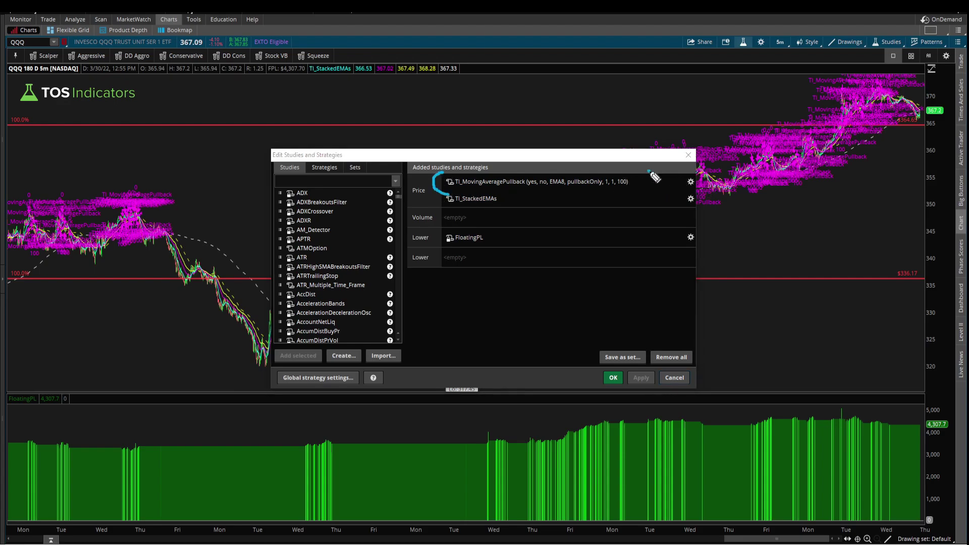
left_click_drag(645, 173, 644, 187)
double_click(538, 181)
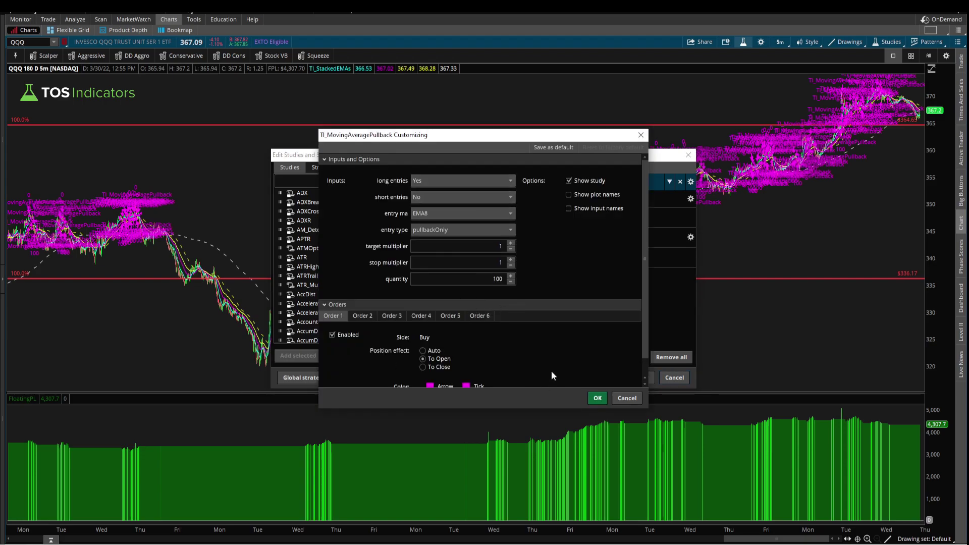
left_click(597, 398)
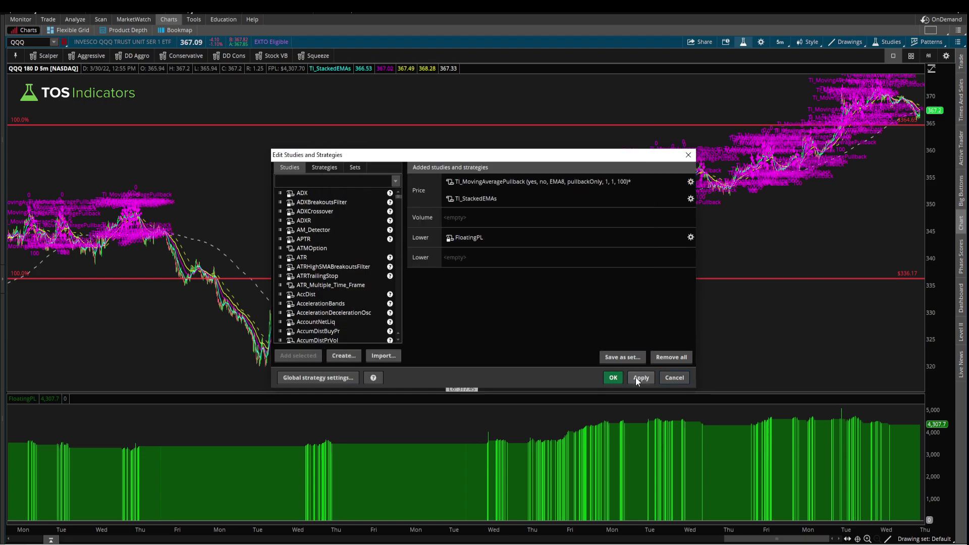
left_click(635, 377)
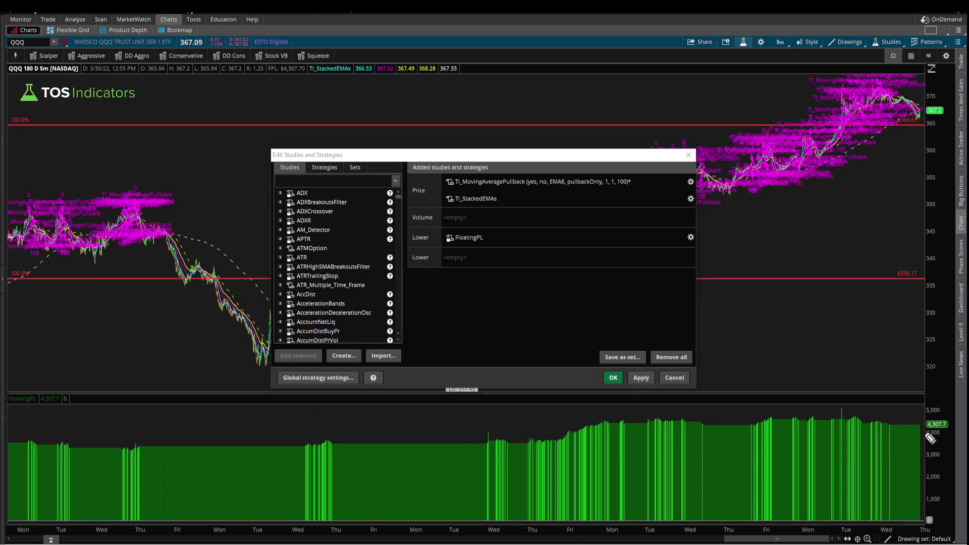
mouse_move(930, 439)
left_mouse_down()
mouse_move(951, 433)
mouse_move(954, 417)
mouse_move(924, 415)
mouse_move(935, 445)
left_mouse_up()
Check the global strategy settings without changes, then reopen the pullback strategy's inputs
left_click(314, 380)
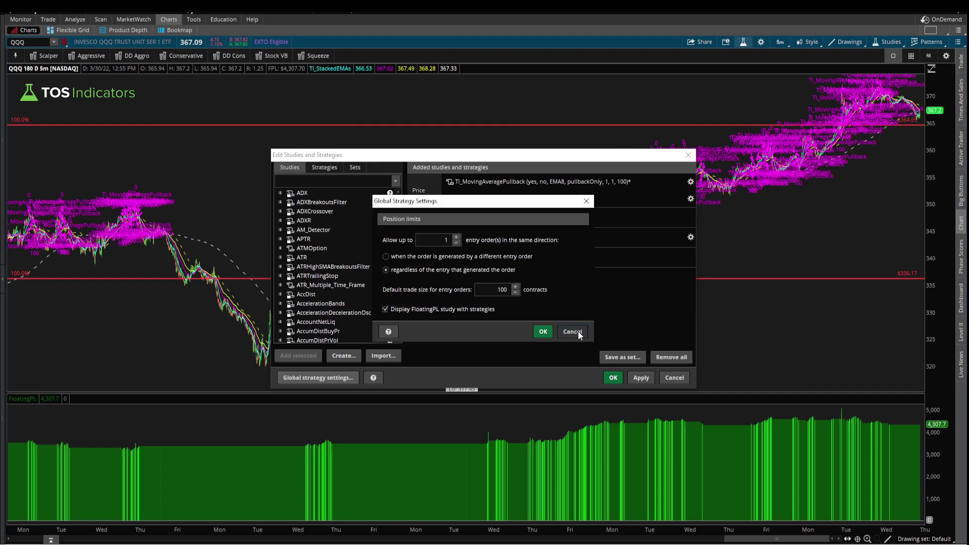
left_click(543, 331)
double_click(504, 185)
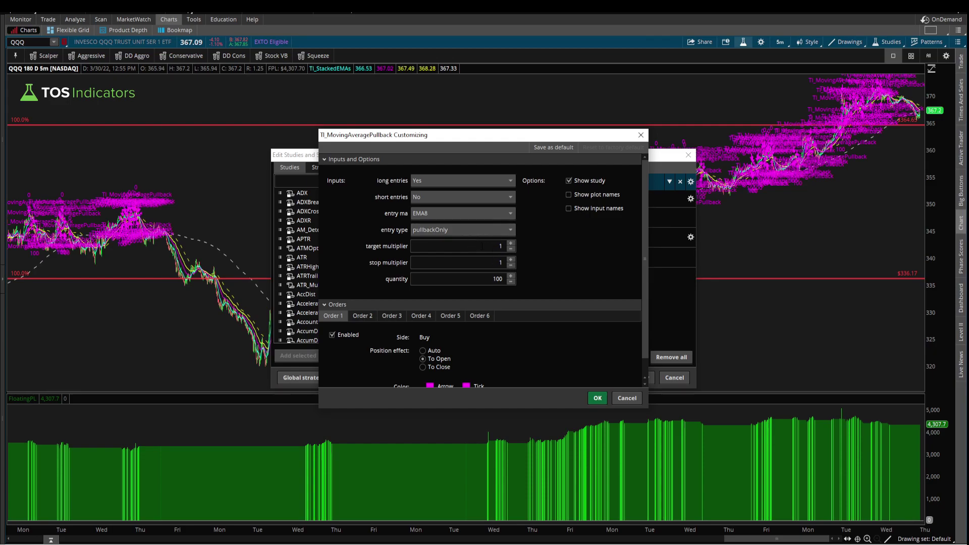
Set target and stop multipliers to 2, keeping pullbackOnly as the entry type
left_click(480, 246)
type("2")
key("Tab")
key("BackSpace")
type("2")
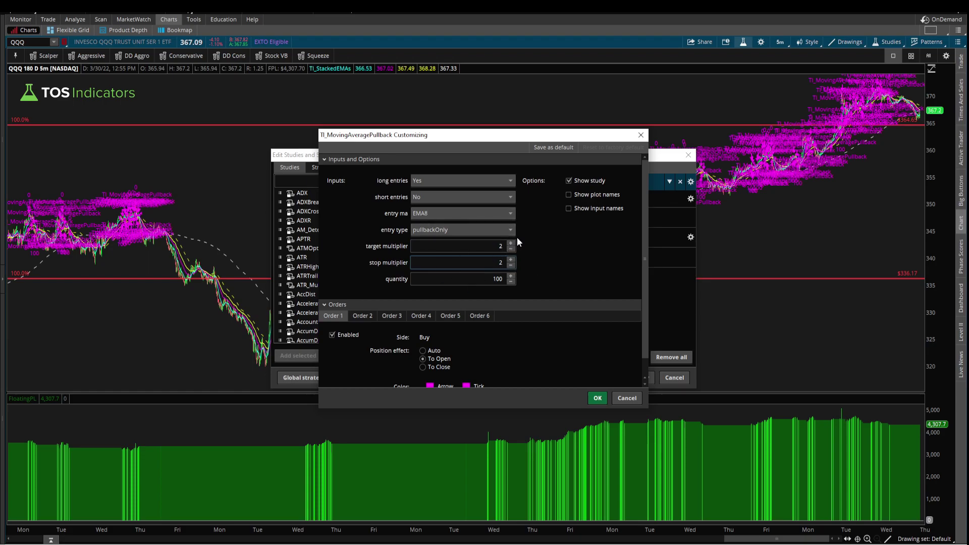
left_click(440, 231)
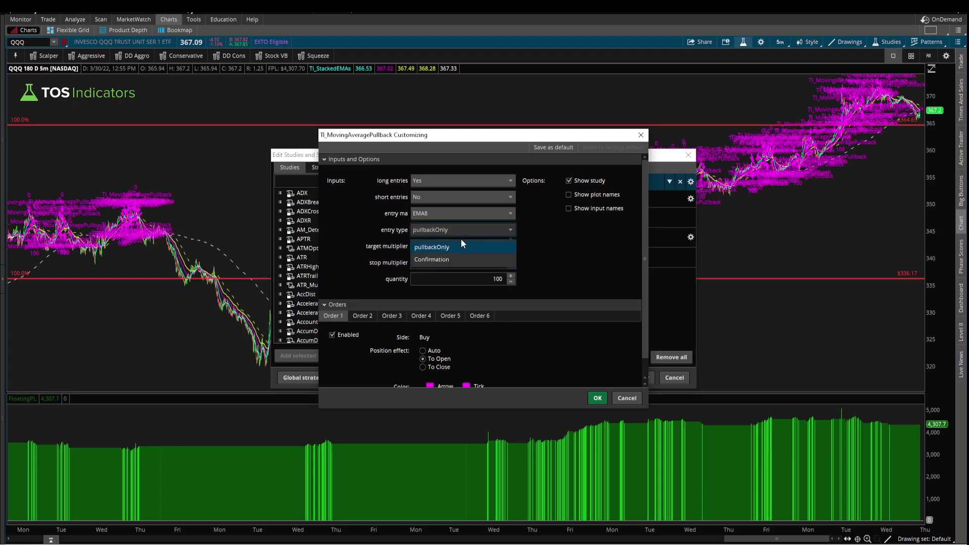
left_click(461, 241)
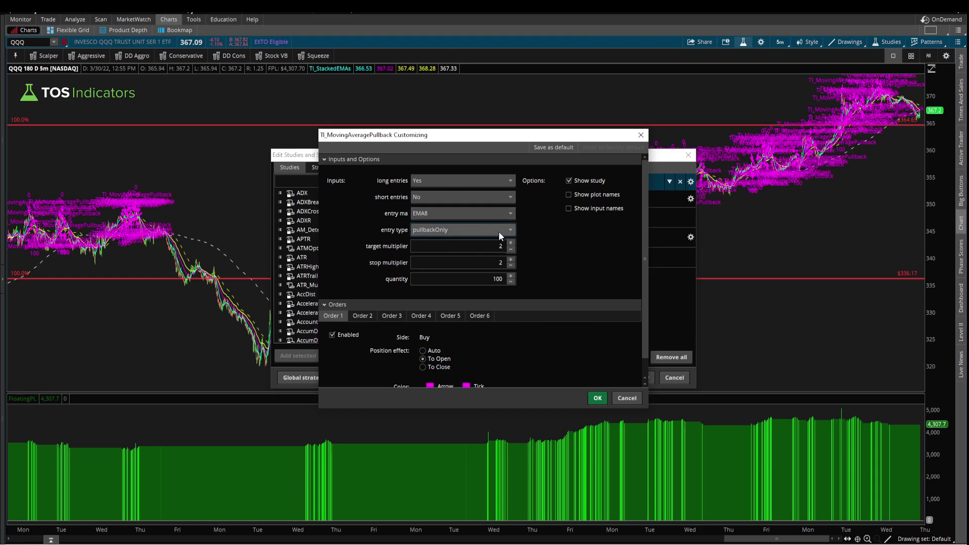
left_click(598, 398)
Apply the 2/2 settings, note 5,025.02 P/L, then backtest entry MA EMA21 (1,624.2)
left_click(637, 377)
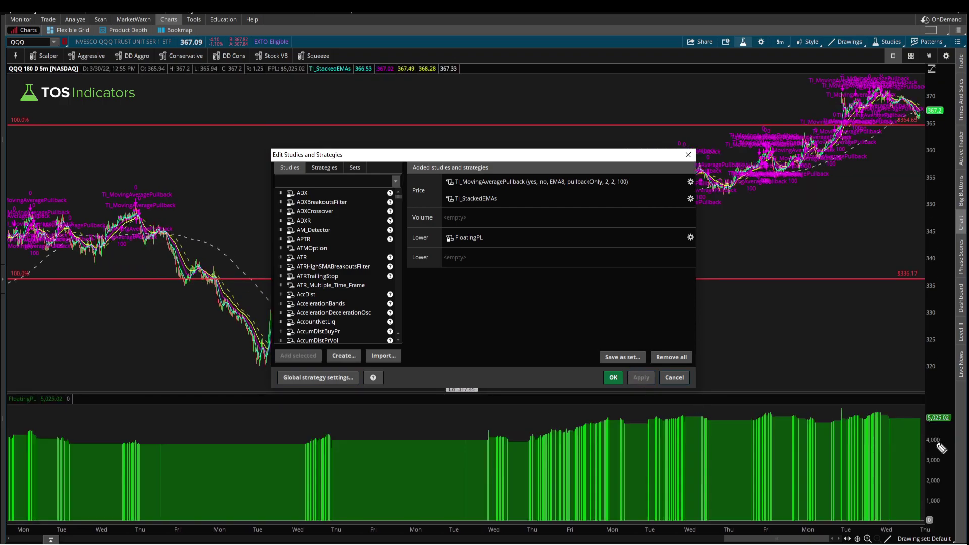
left_click_drag(924, 425, 953, 426)
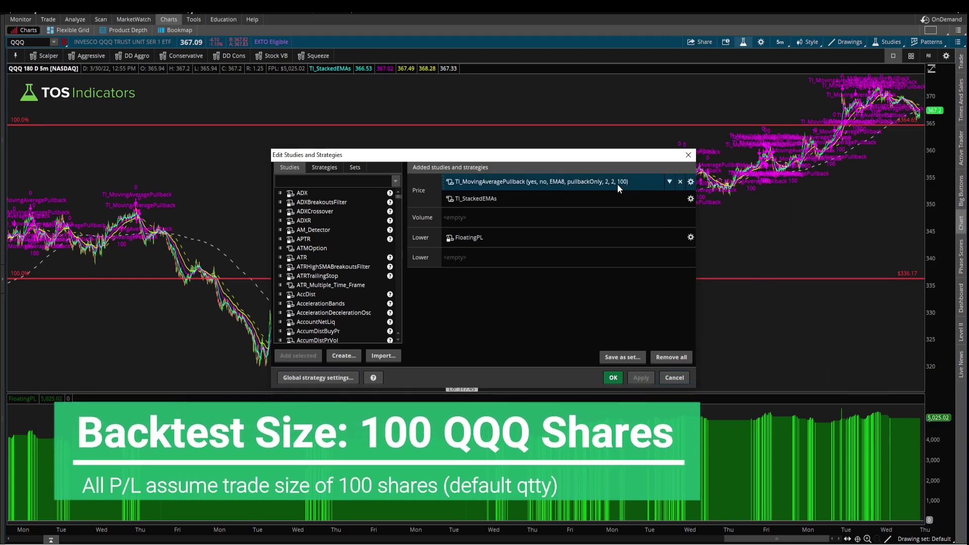
double_click(618, 182)
left_click(509, 253)
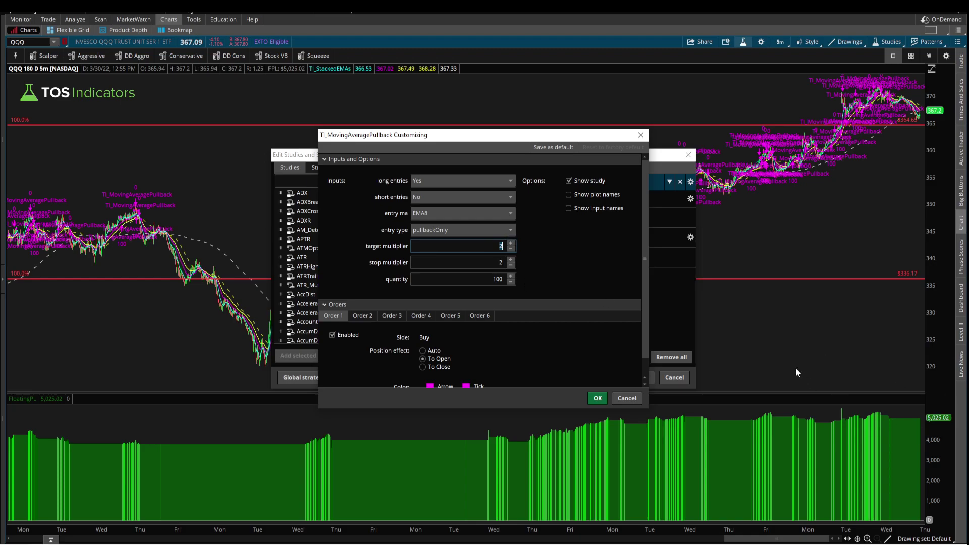
left_click(452, 212)
left_click(443, 238)
left_click(597, 398)
left_click(640, 378)
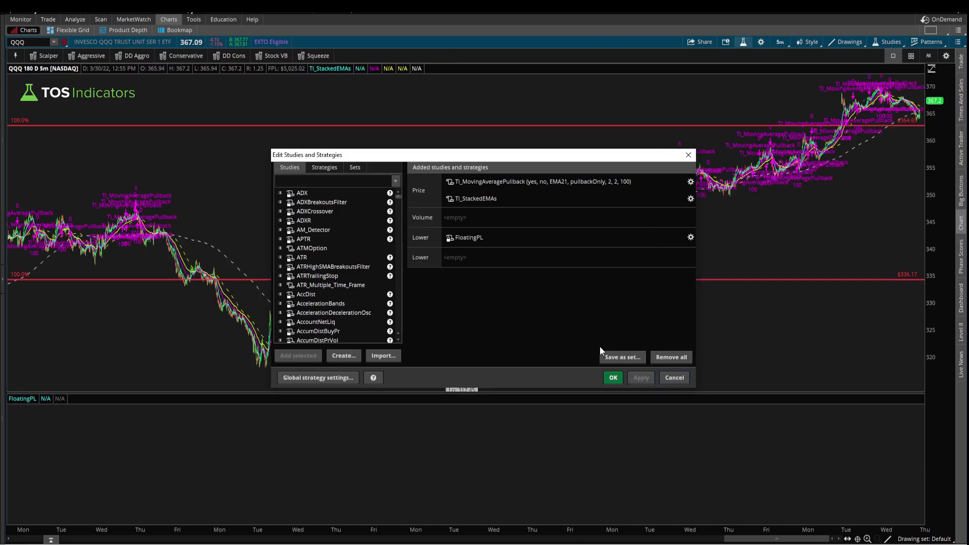
left_click(527, 183)
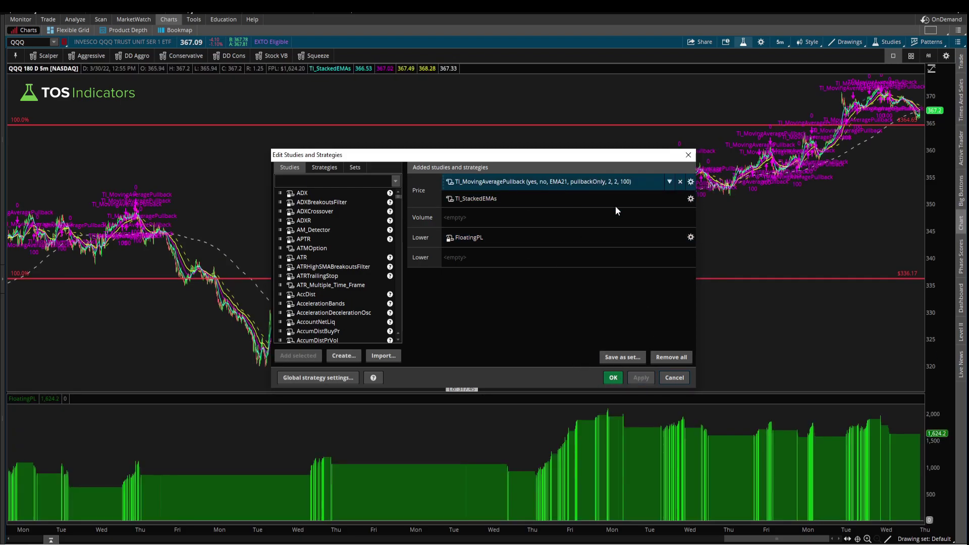
left_click(929, 439)
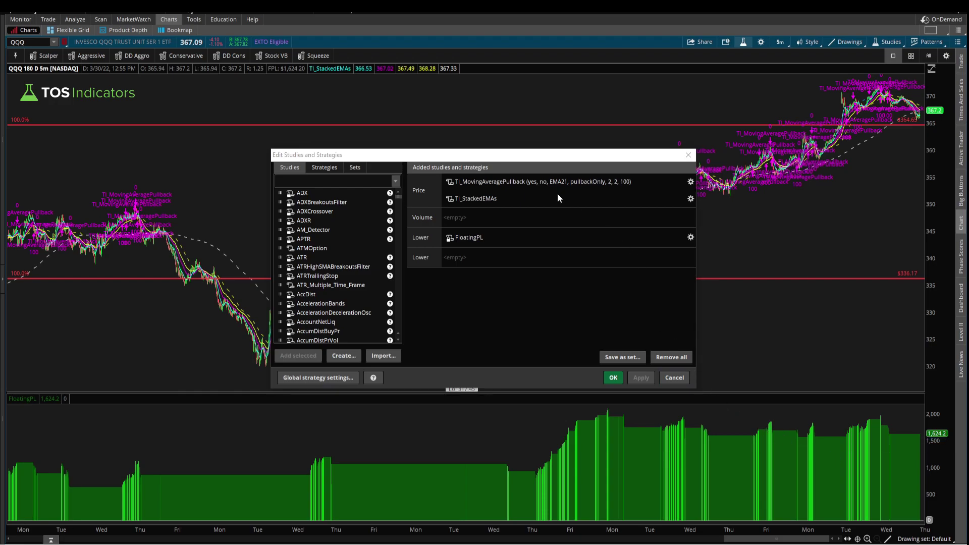
Backtest with entry MA EMA34 and underline its 888.271 floating P/L
double_click(550, 181)
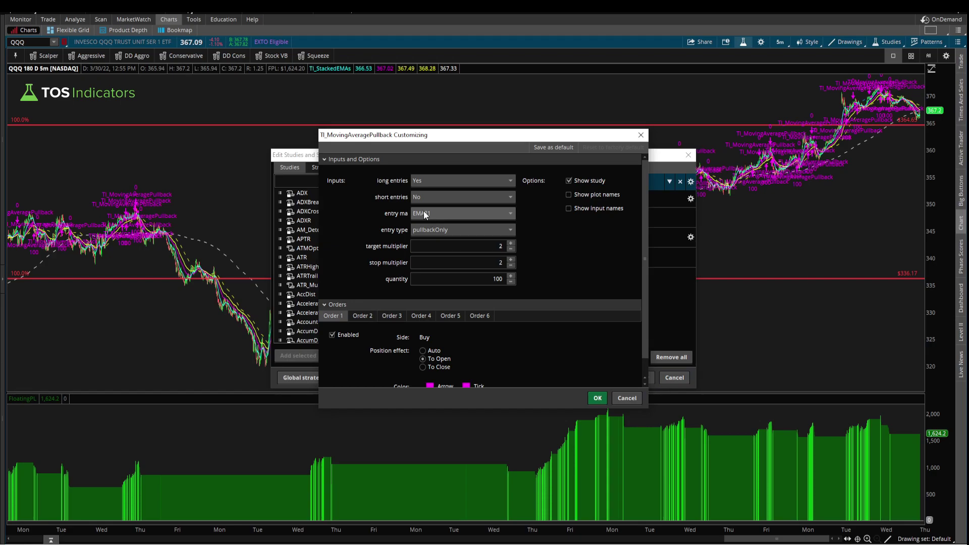
left_click(423, 213)
left_click(426, 249)
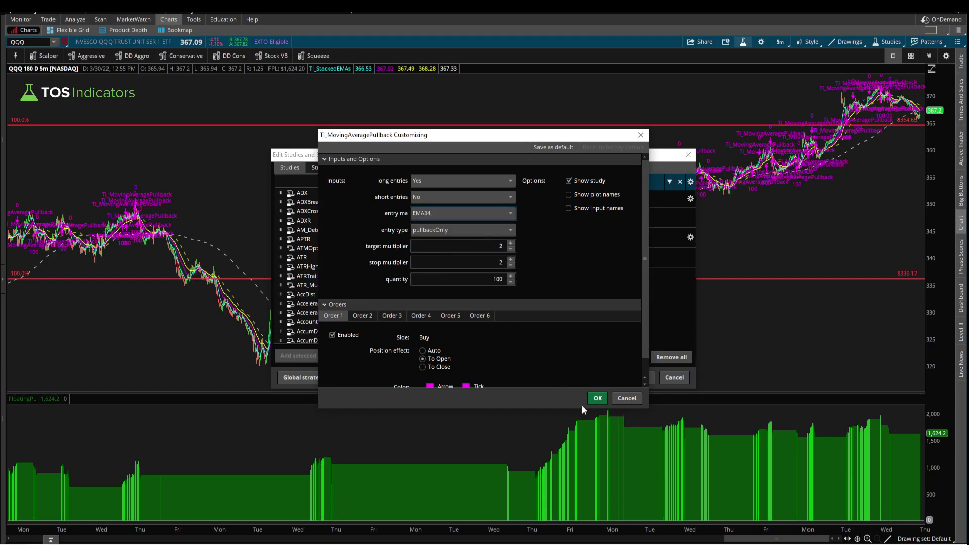
left_click(597, 397)
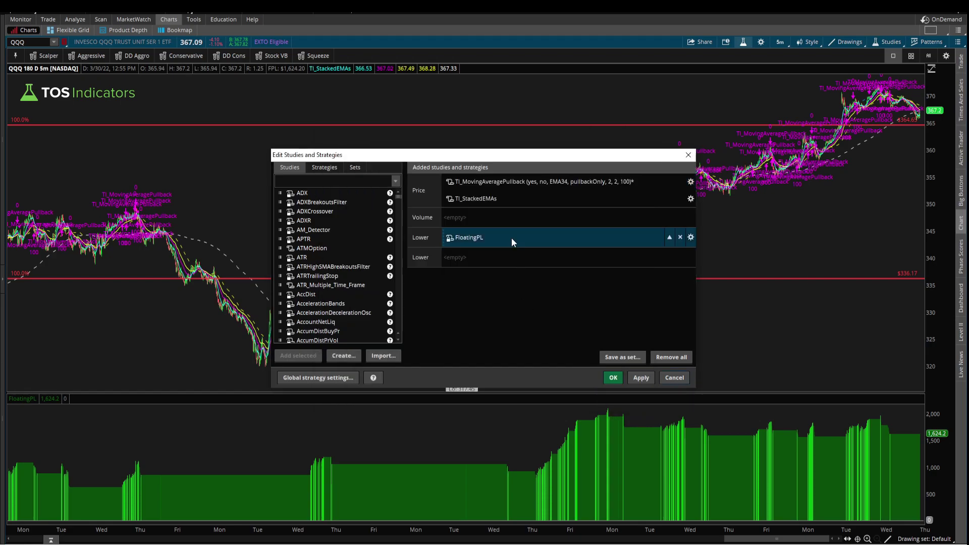
left_click(641, 380)
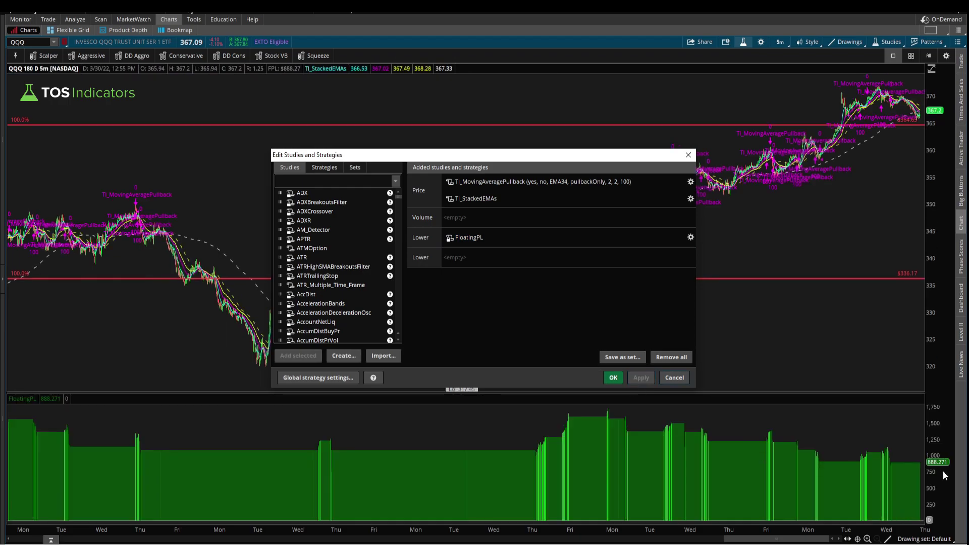
left_click_drag(925, 470, 950, 470)
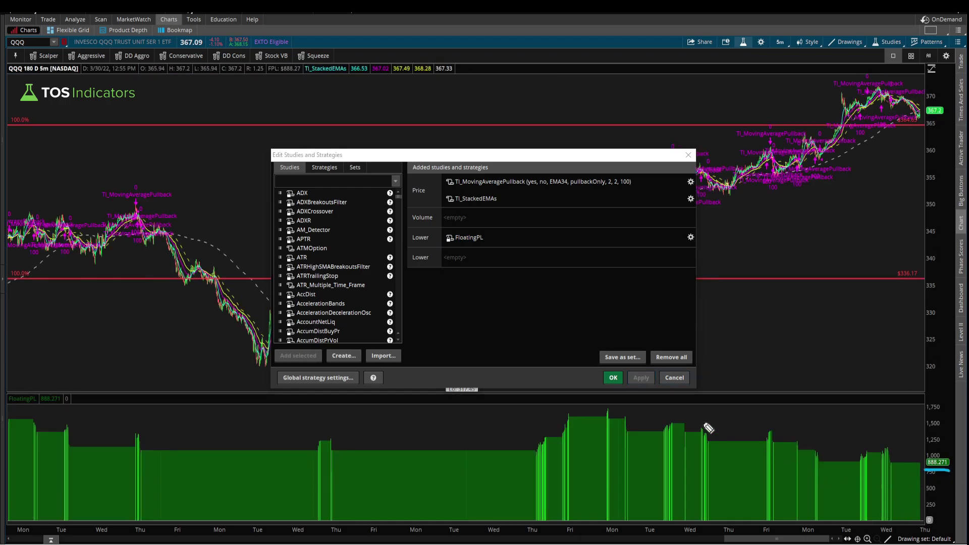
Backtest with entry MA SMA50 and mark its 219.298 floating P/L
double_click(531, 183)
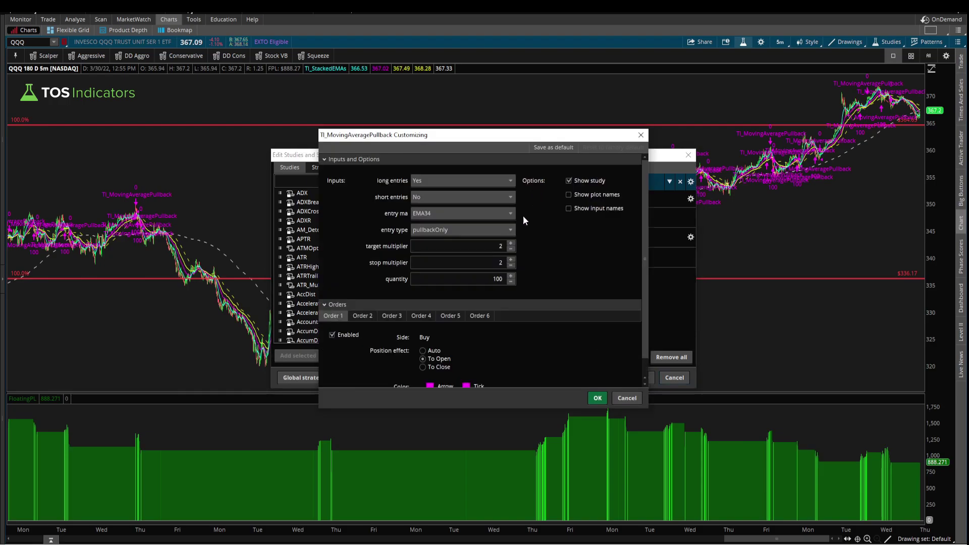
left_click(438, 213)
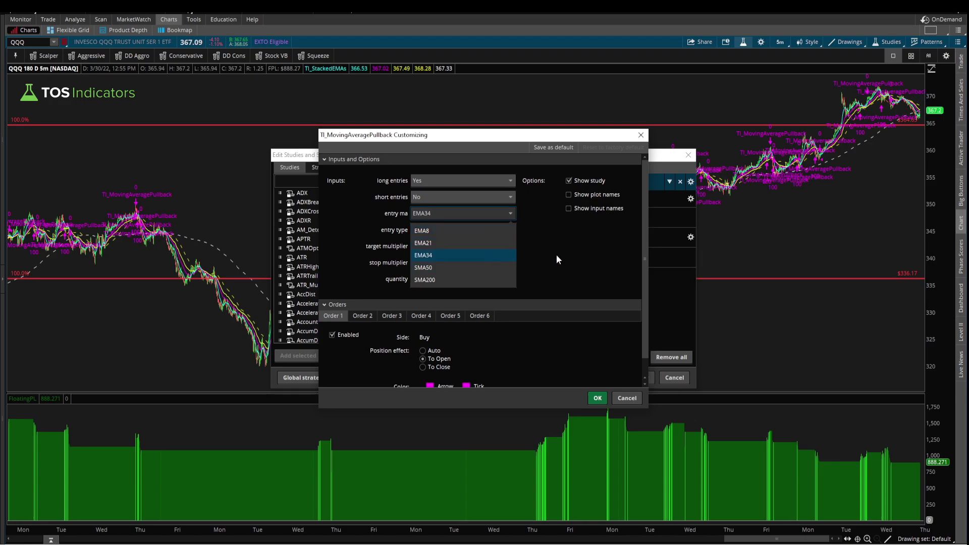
left_click(504, 254)
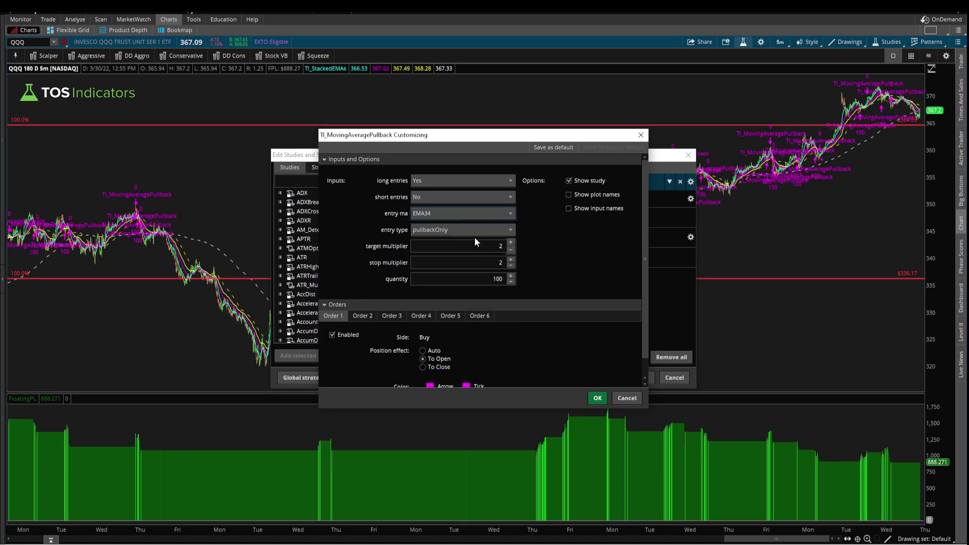
left_click(455, 212)
left_click(427, 270)
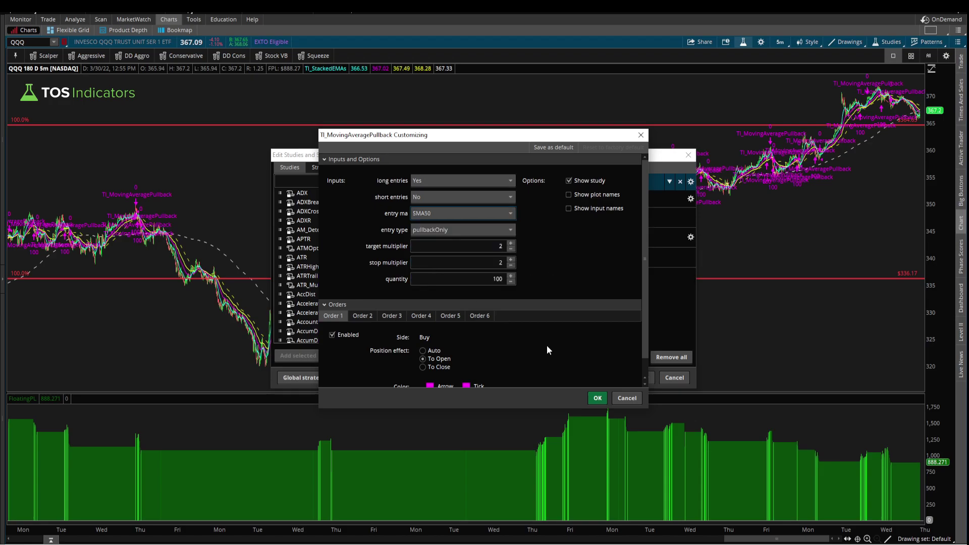
left_click(597, 398)
left_click(641, 378)
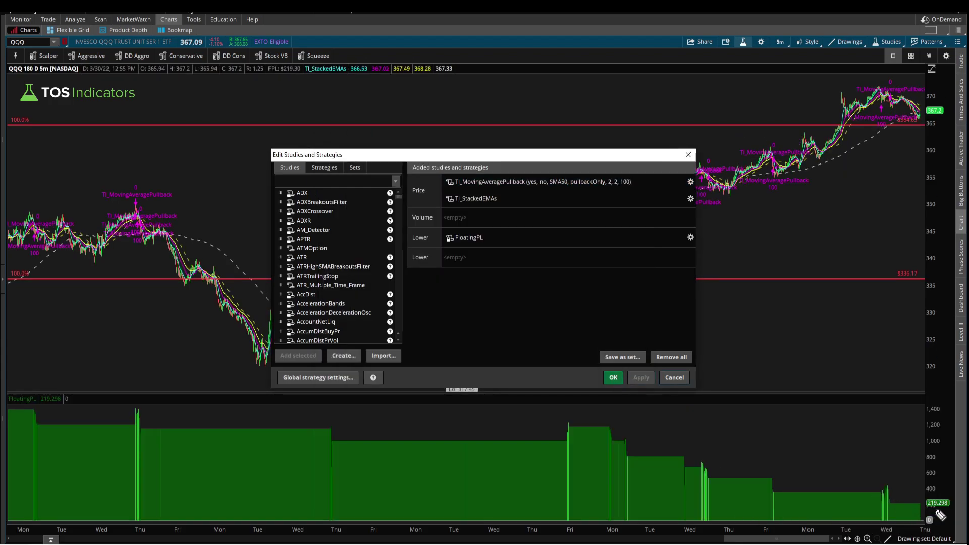
left_click_drag(927, 512, 943, 511)
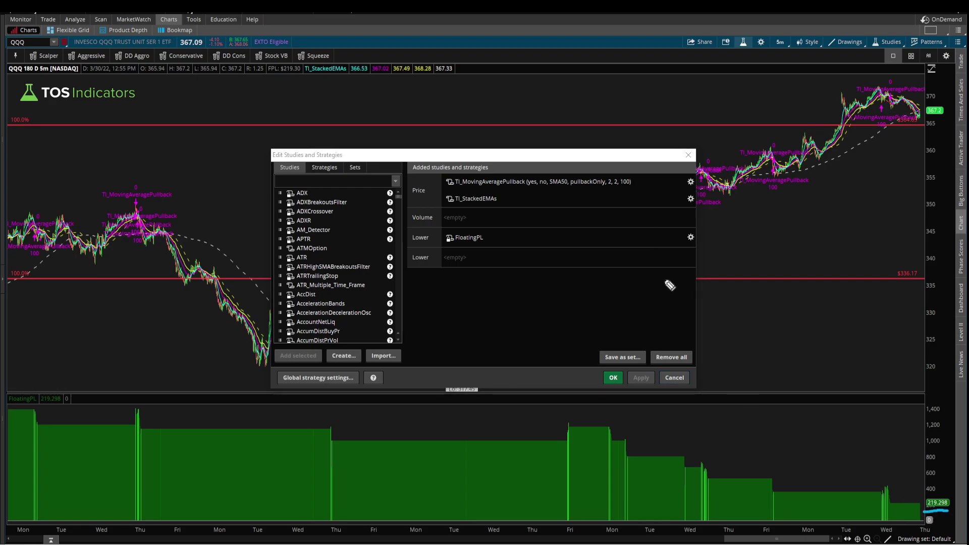
Switch the entry moving average back to EMA8
double_click(528, 182)
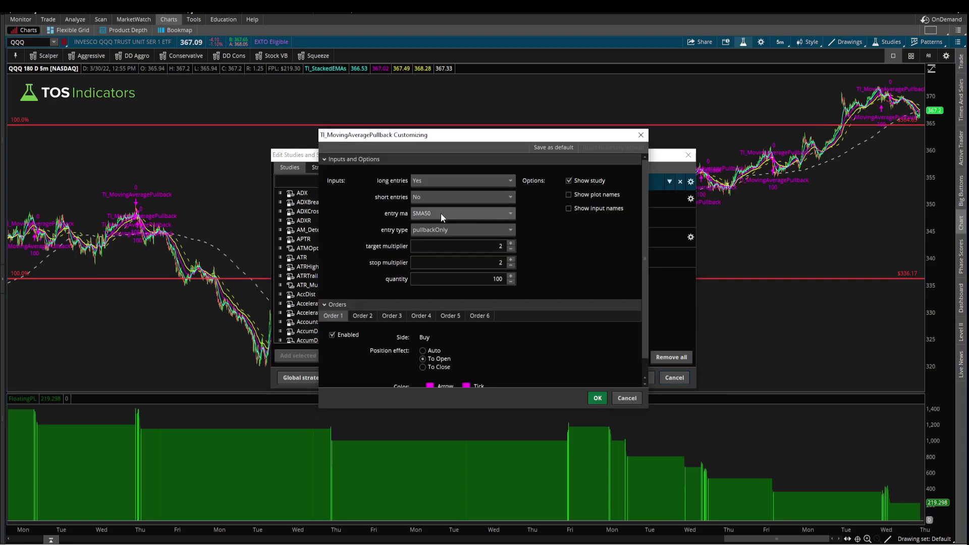
left_click(441, 213)
left_click(434, 228)
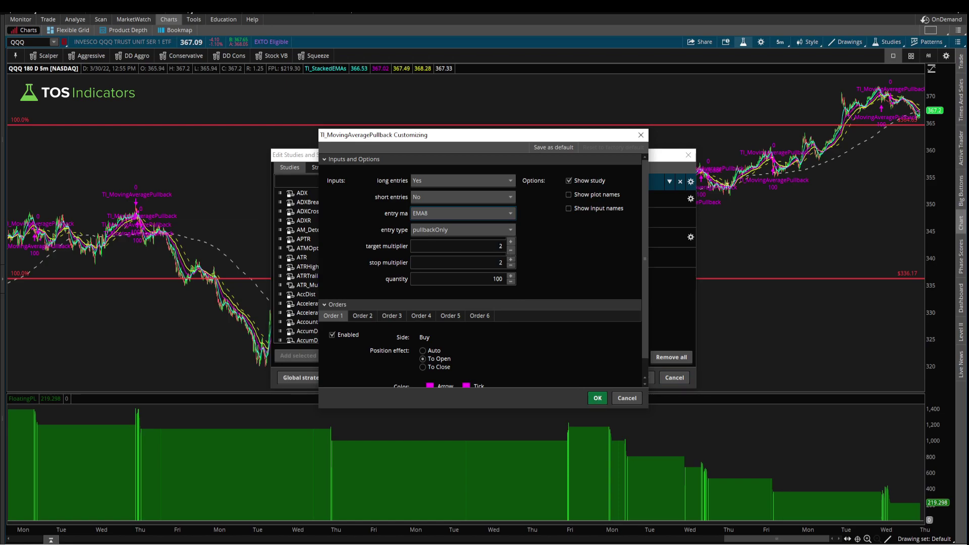
left_click(597, 397)
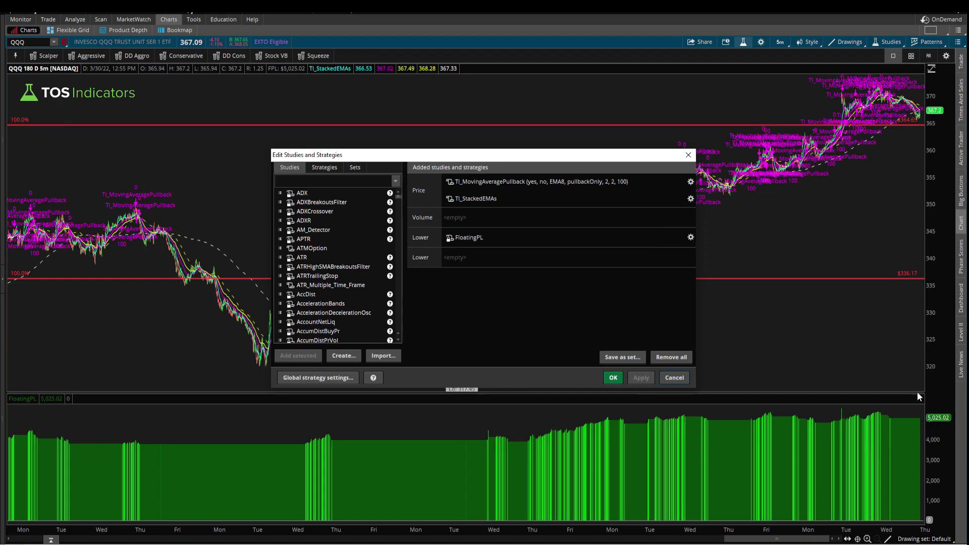
Change the entry type to Confirmation, apply, and mark the 2,283.74 floating P/L
double_click(478, 183)
left_click(448, 231)
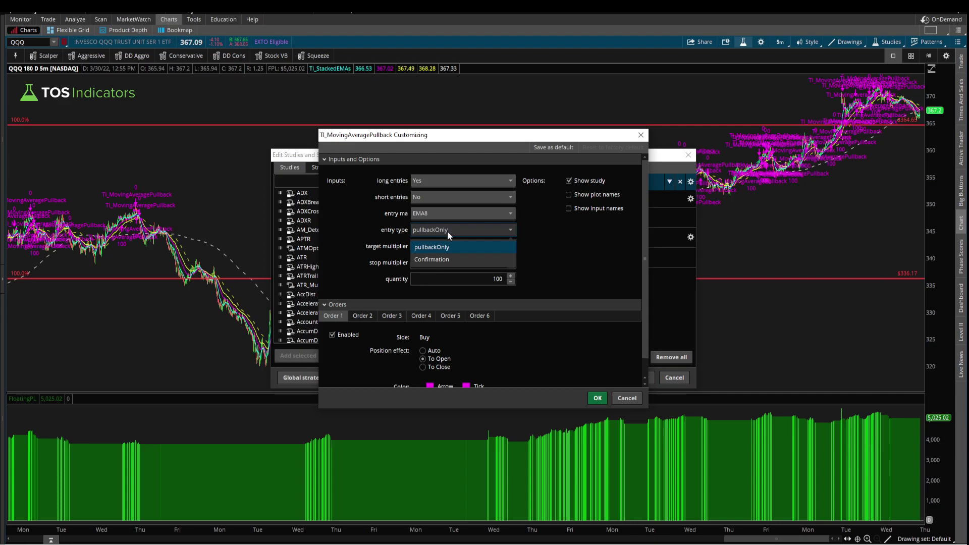
left_click(440, 261)
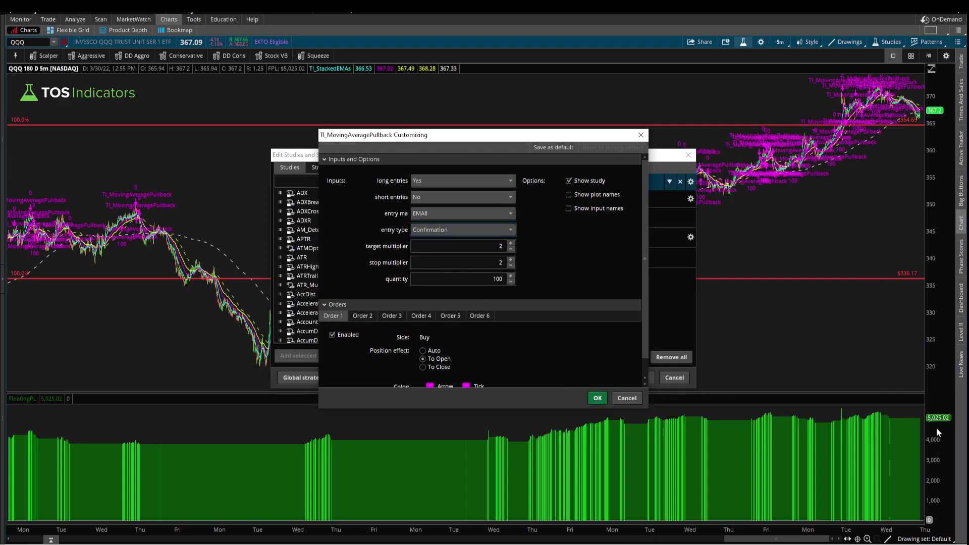
left_click(597, 398)
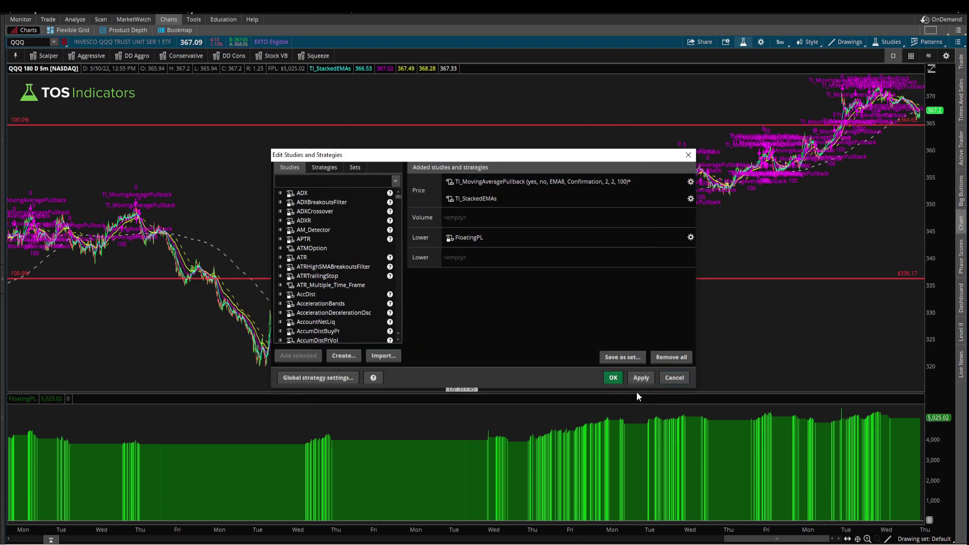
left_click(637, 378)
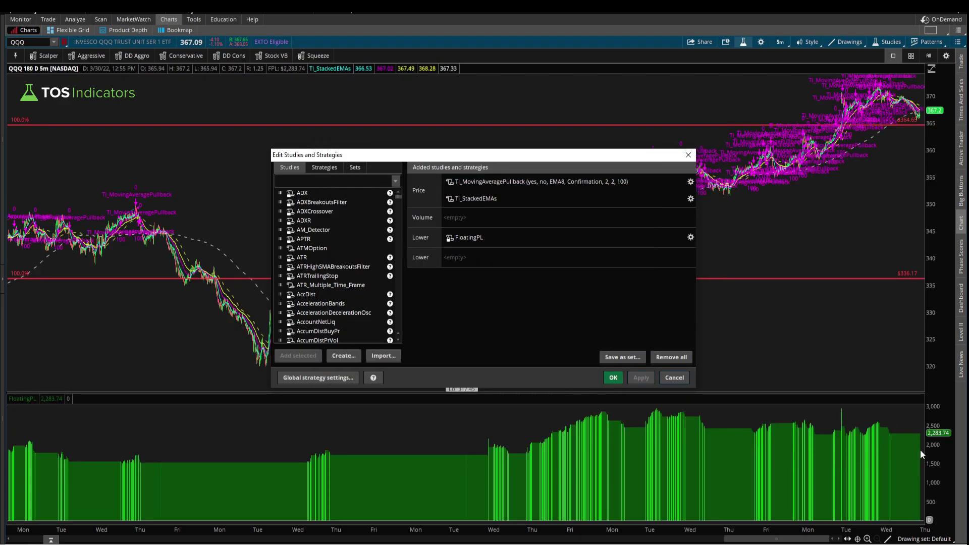
left_click_drag(923, 443, 954, 437)
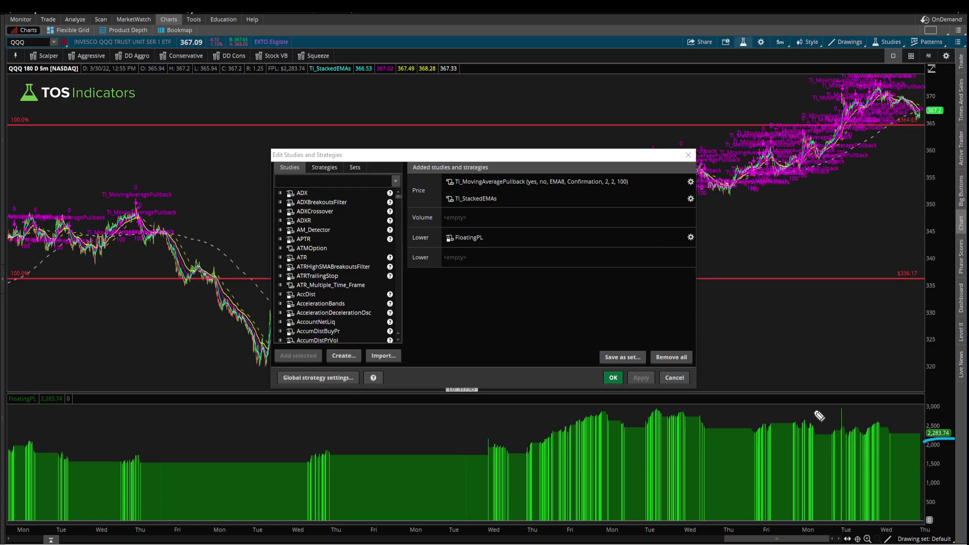
Backtest Confirmation entries with entry MA EMA21
left_click(563, 177)
double_click(563, 176)
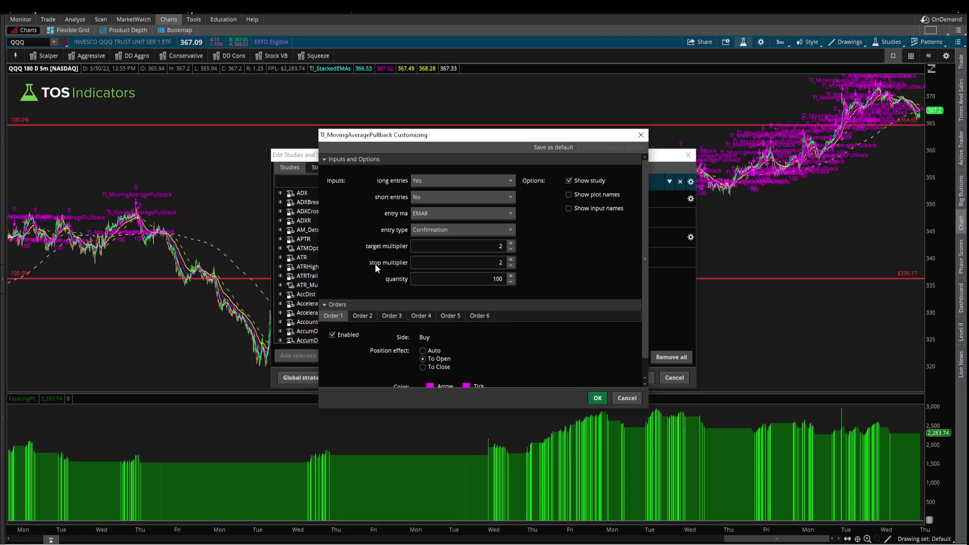
left_click(428, 213)
left_click(428, 242)
left_click(596, 398)
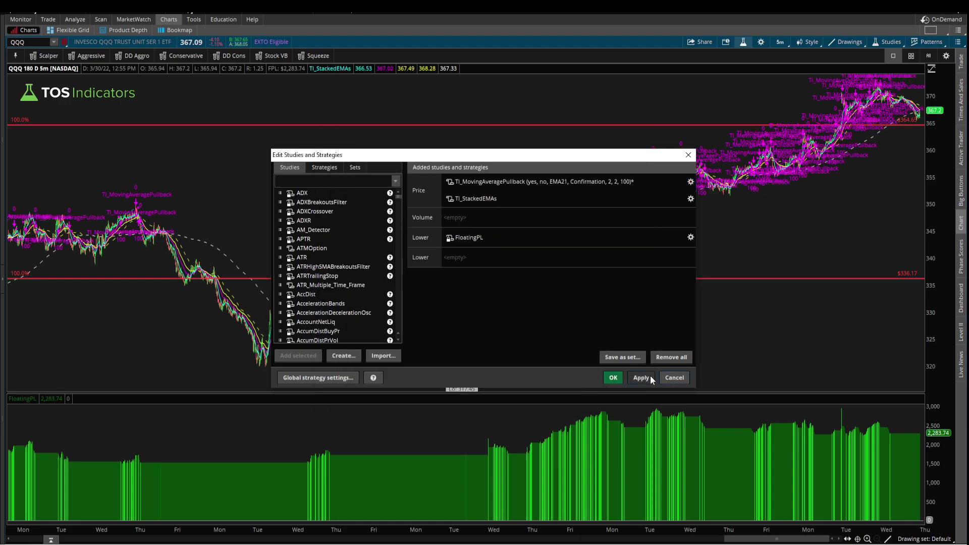
left_click(642, 378)
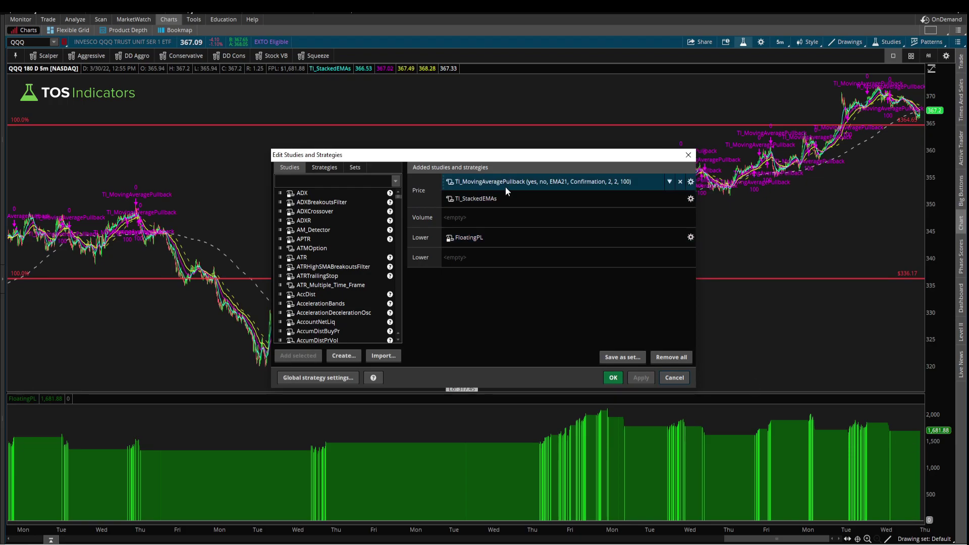
Backtest Confirmation entries with entry MA EMA34, giving 1,475.87 floating P/L
double_click(506, 184)
left_click(450, 211)
left_click(446, 256)
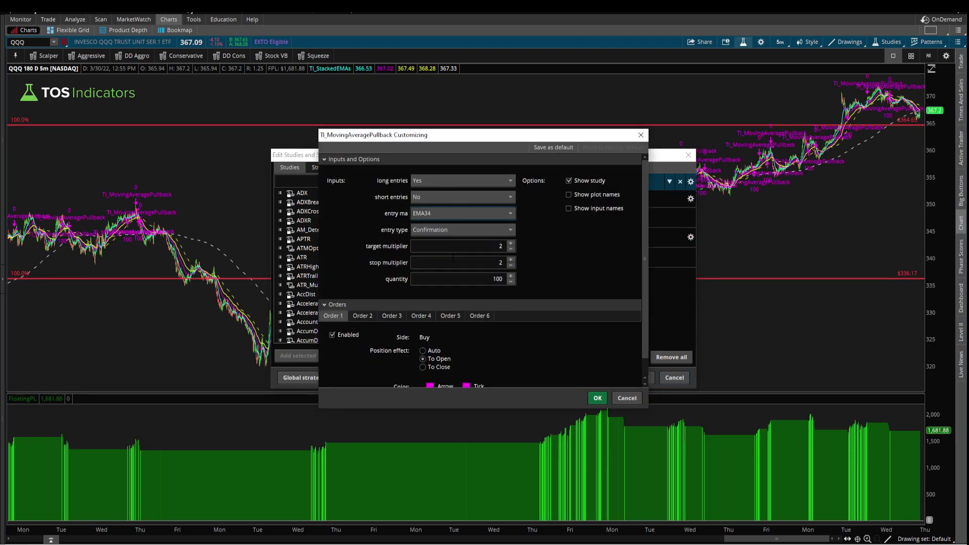
left_click(597, 397)
left_click(637, 381)
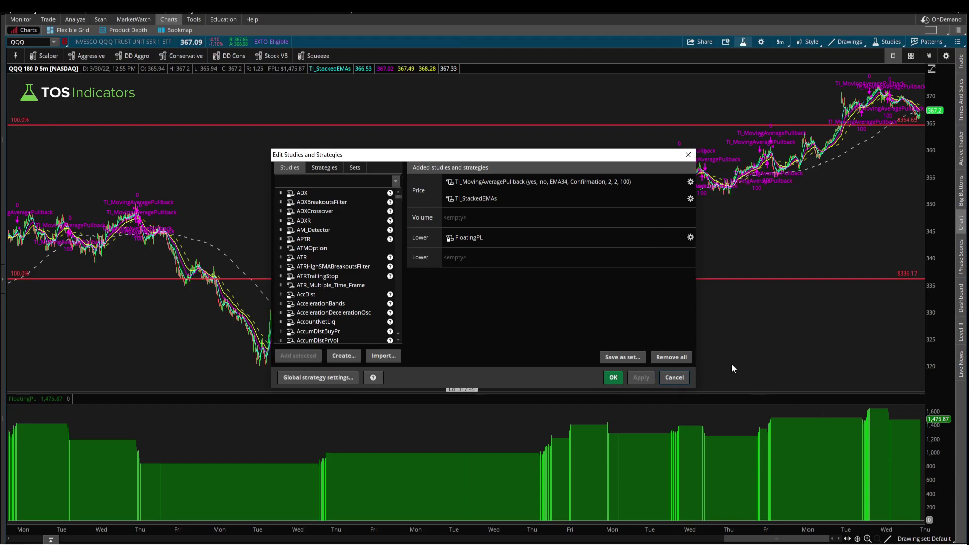
Backtest Confirmation entries with entry MA SMA50, giving 552.652 floating P/L
double_click(503, 182)
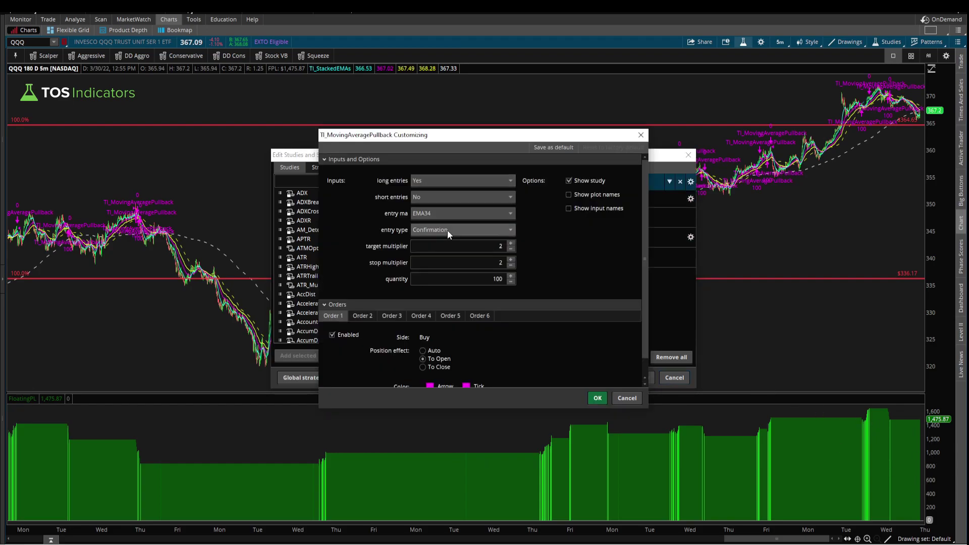
left_click(426, 230)
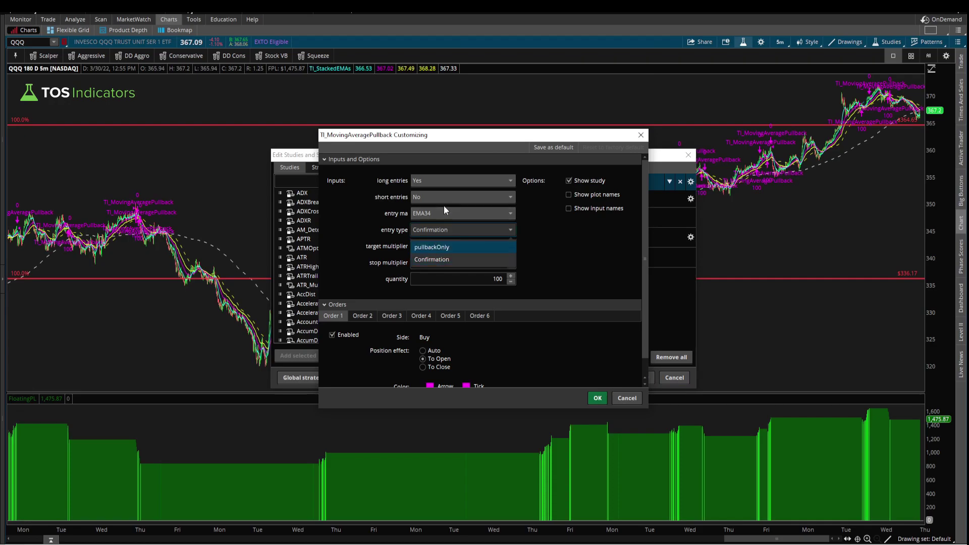
left_click(444, 211)
left_click(440, 265)
left_click(597, 398)
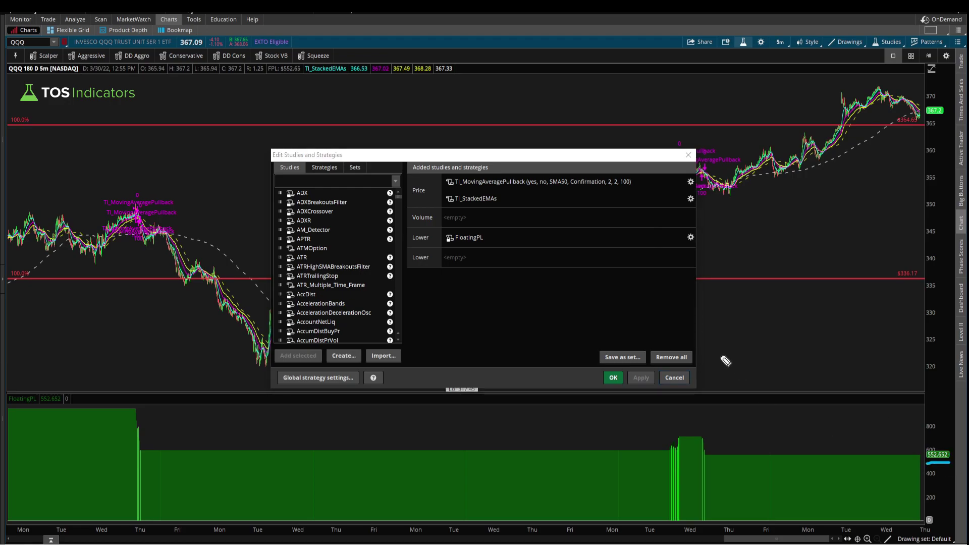
Set the strategy back to EMA8 entry MA with pullbackOnly entry type
double_click(521, 182)
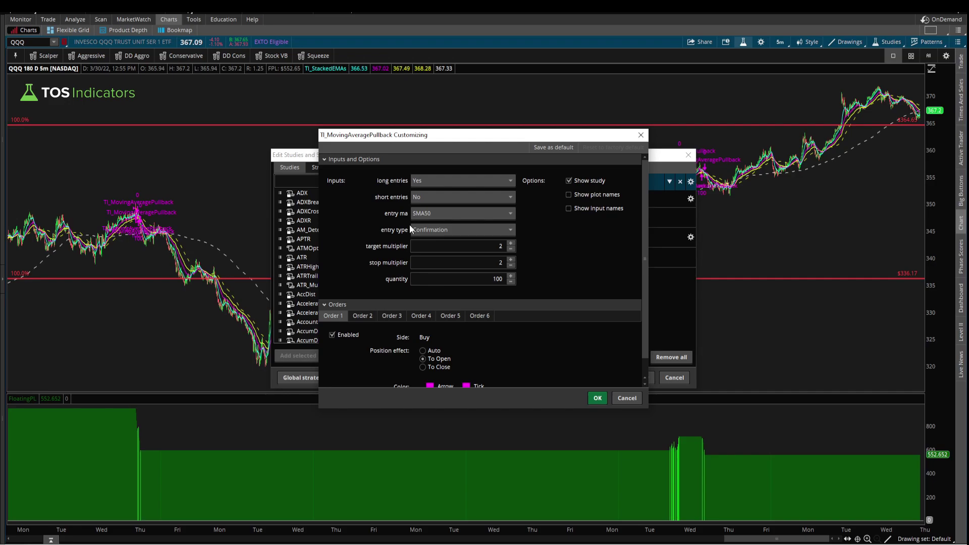
left_click(416, 214)
left_click(432, 245)
left_click(445, 231)
left_click(446, 247)
left_click(433, 230)
left_click(447, 246)
Backtest target and stop multipliers of 3, which returns 2,905.98 floating P/L
left_click(511, 242)
key("Tab")
left_click(595, 398)
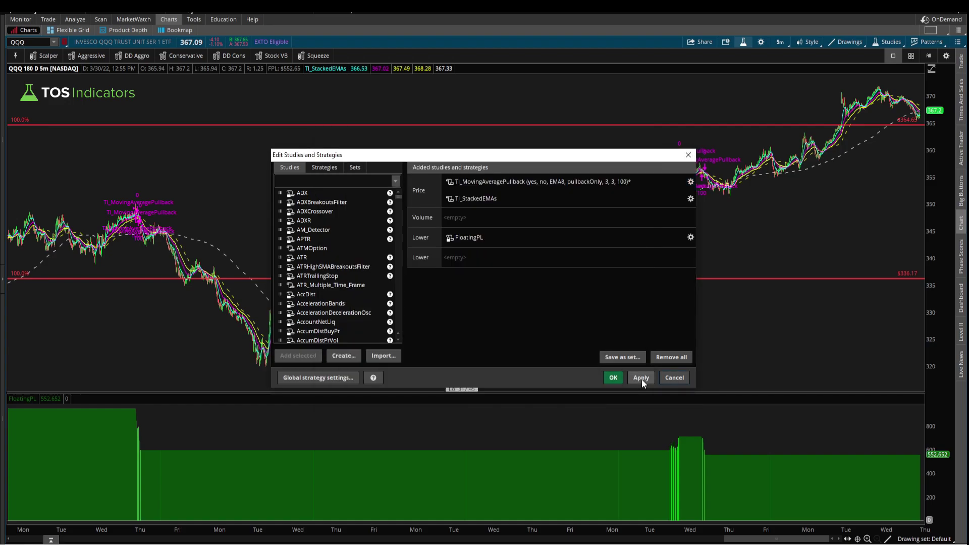
left_click(641, 378)
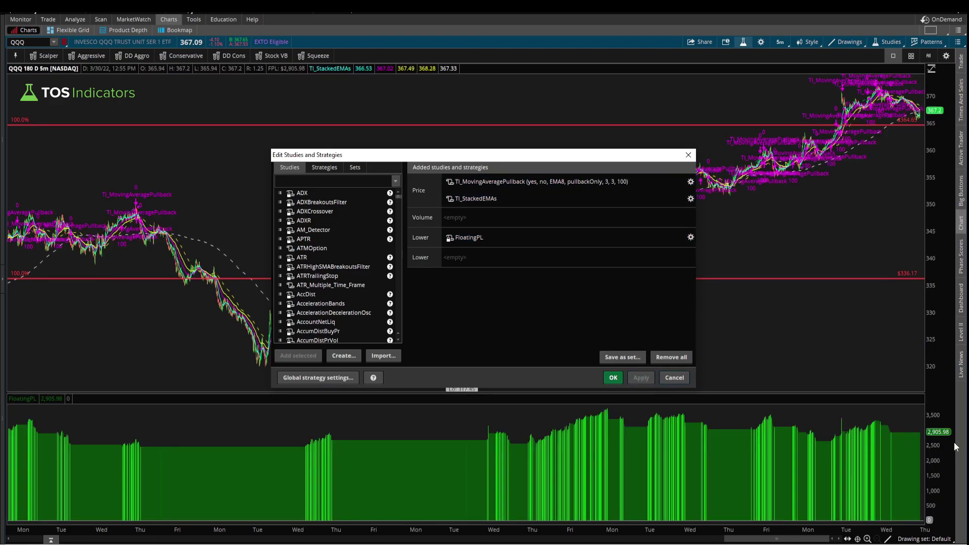
Restore target and stop multipliers to 2, returning floating P/L to 5,025.02
double_click(602, 183)
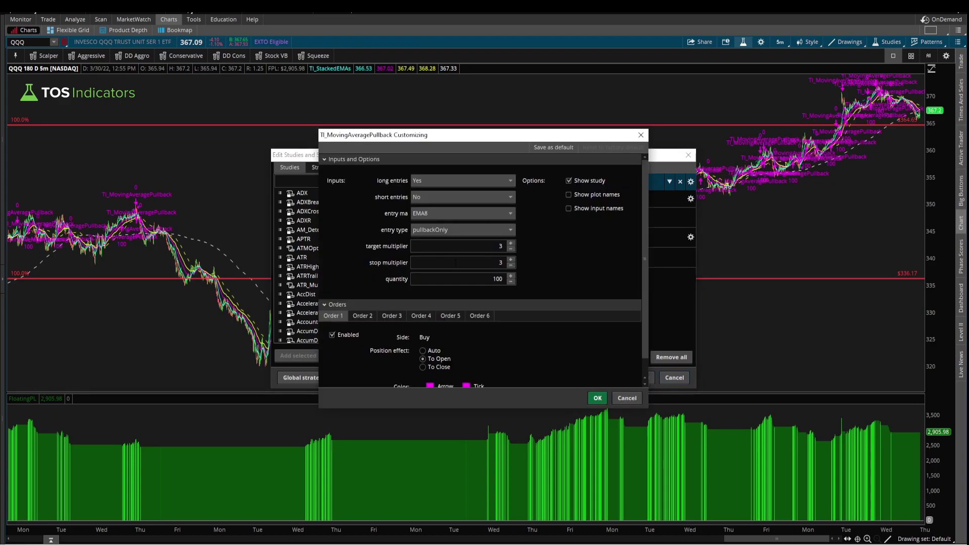
left_click(454, 230)
left_click(455, 229)
double_click(499, 246)
type("2")
key("Tab")
type("2")
left_click(597, 397)
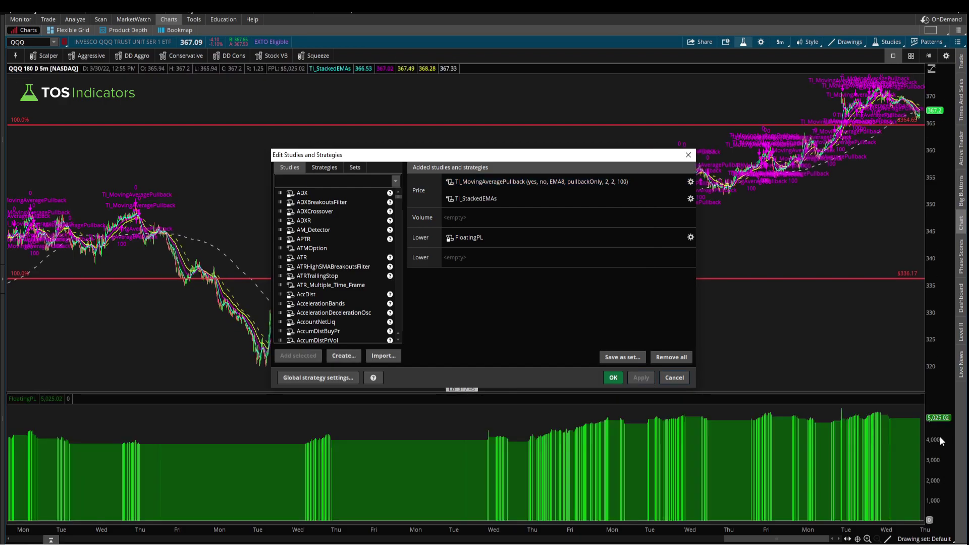
Set the pullback strategy's target and stop multipliers to 4 and 4
double_click(540, 179)
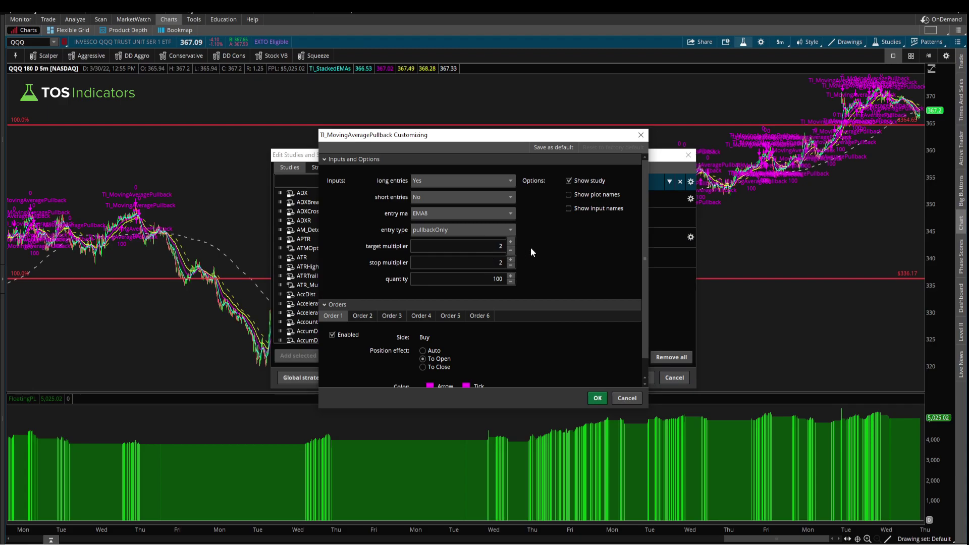
left_click(493, 247)
type("4")
key("Tab")
type("4")
left_click(599, 399)
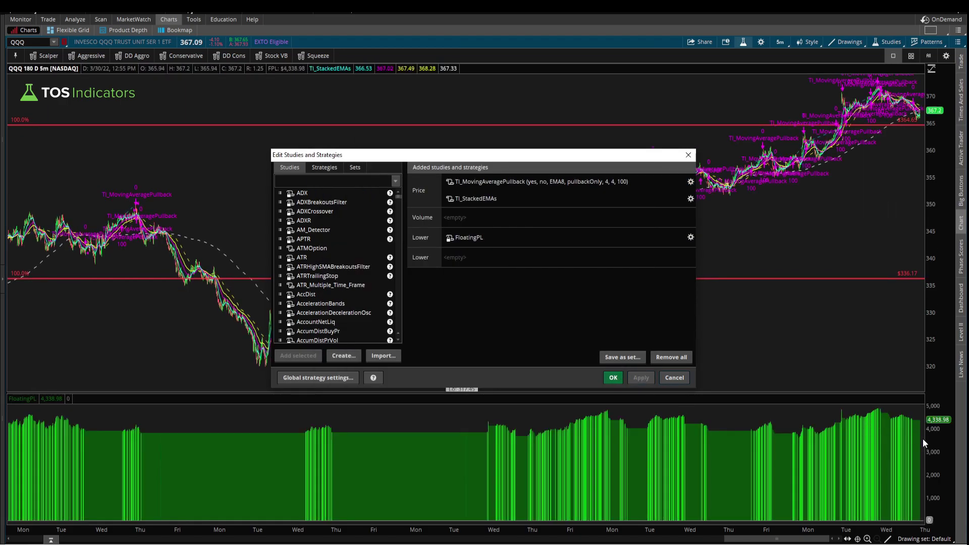
Retest with target and stop multipliers of 5 and 5 and recalculate the backtest
mouse_move(567, 190)
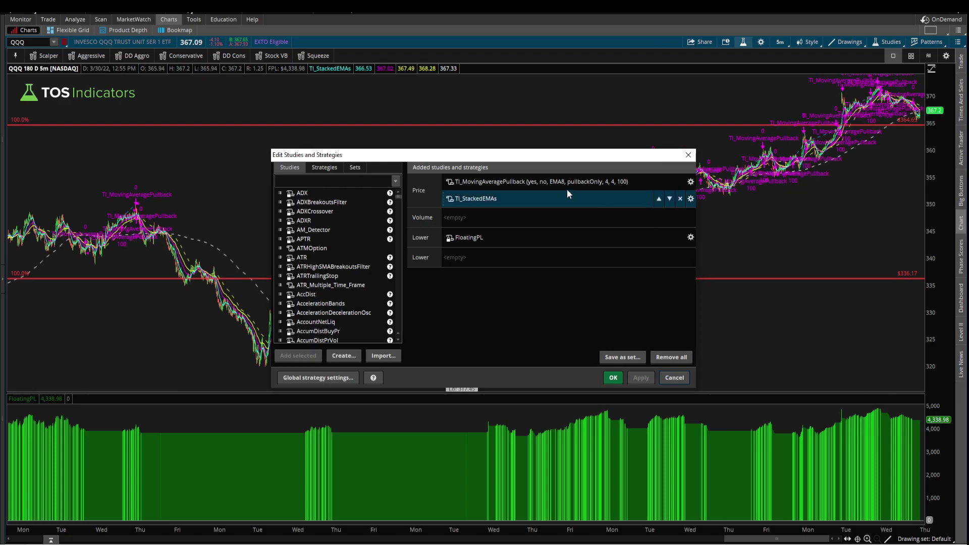
double_click(566, 181)
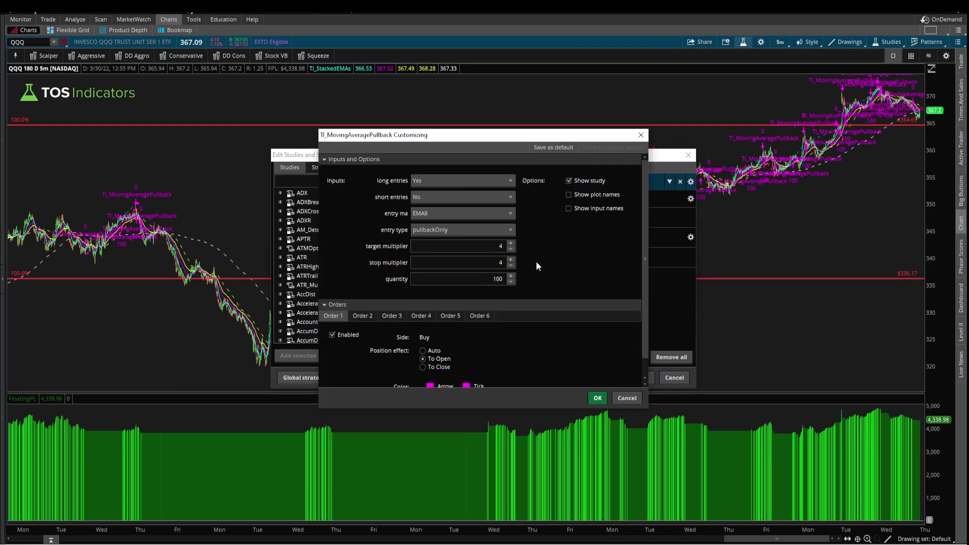
left_click(511, 242)
left_click(510, 258)
left_click(597, 397)
left_click(648, 378)
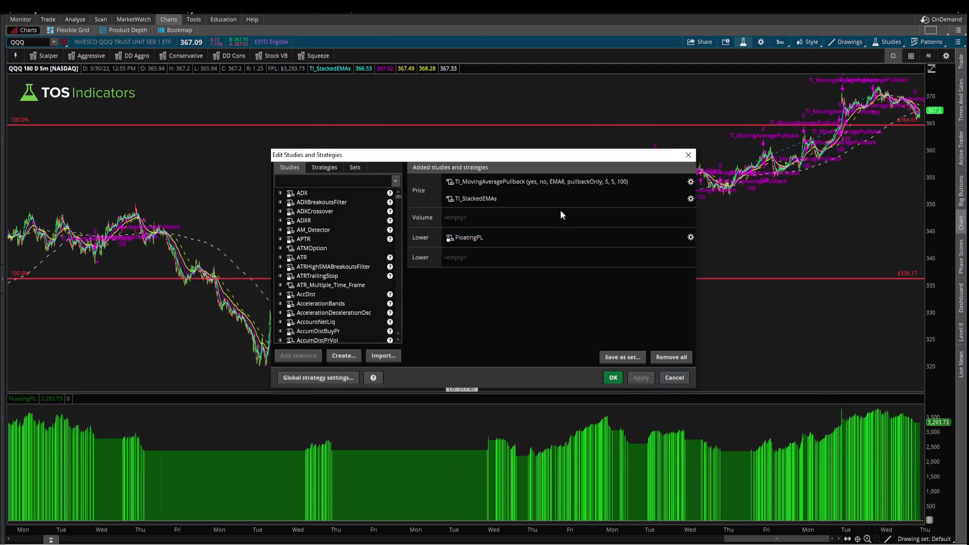
Return both multipliers to 1, bringing floating P/L back to 4,307.7
double_click(517, 184)
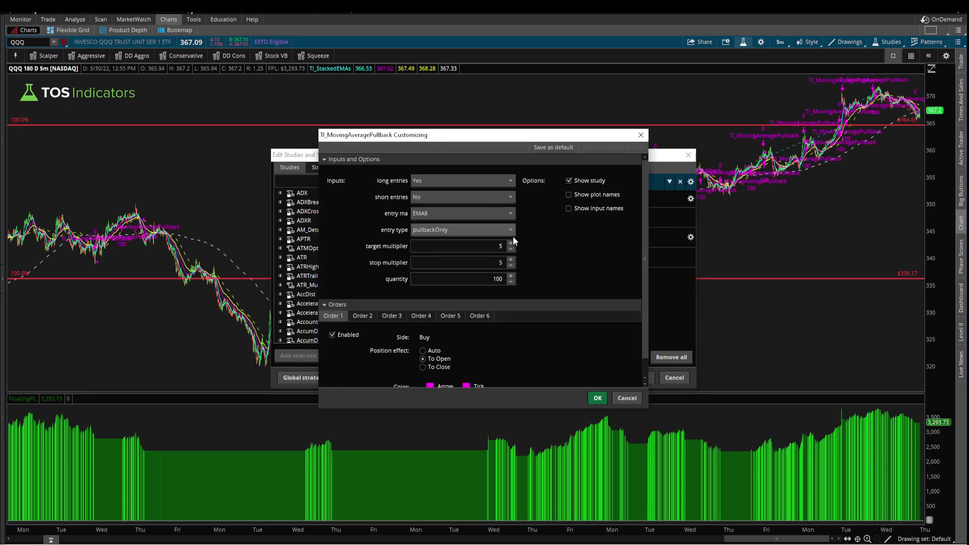
type("1")
key("Tab")
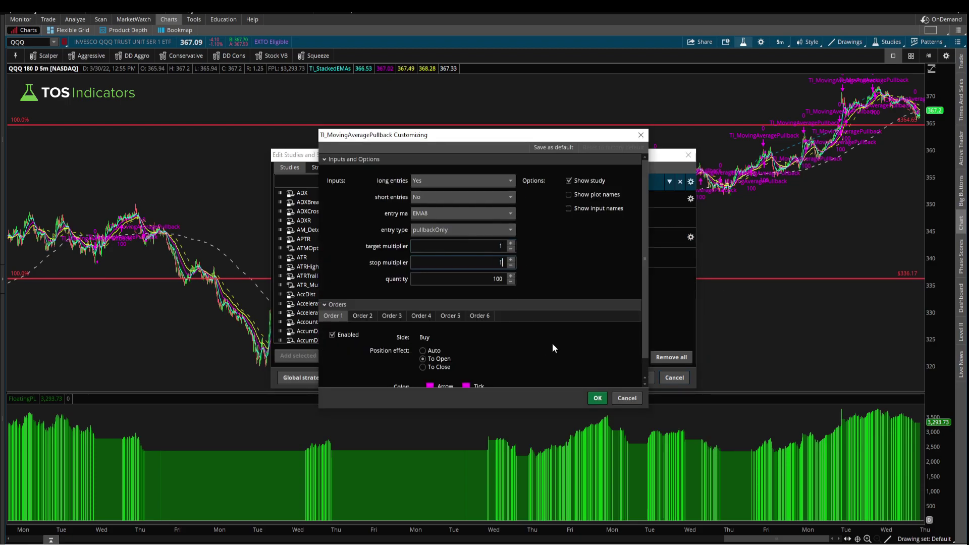
left_click(597, 398)
left_click(636, 382)
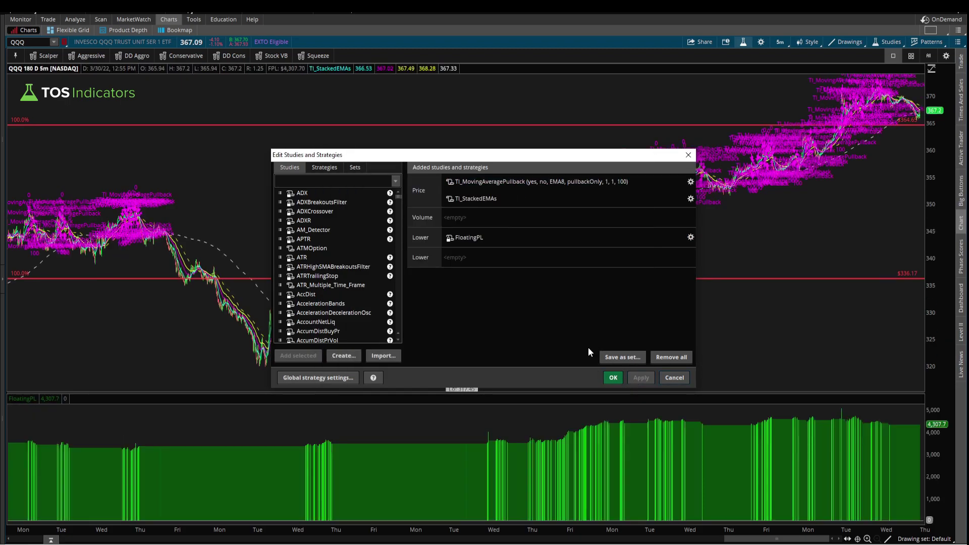
left_click(928, 437)
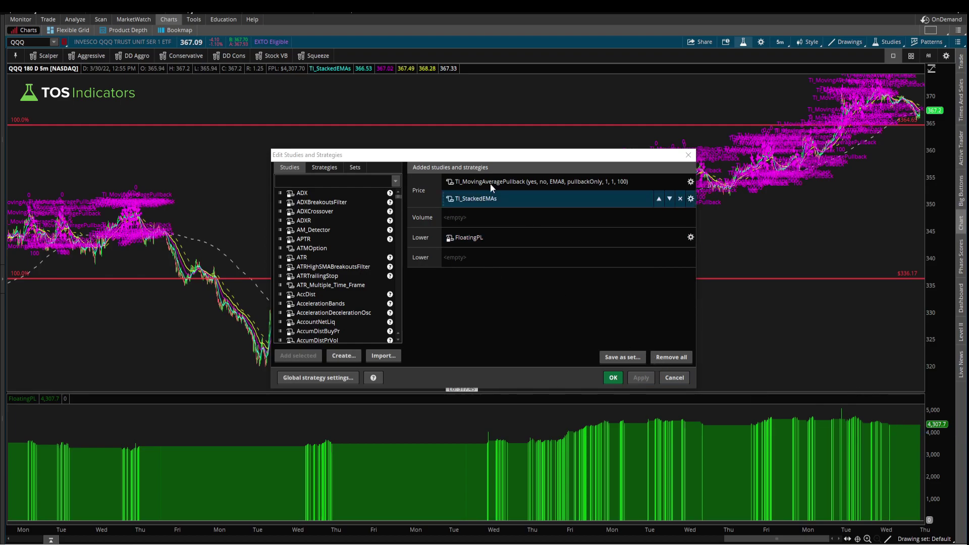
Reopen the pullback strategy settings and mark the EMA8 entry average
left_click(527, 183)
double_click(527, 182)
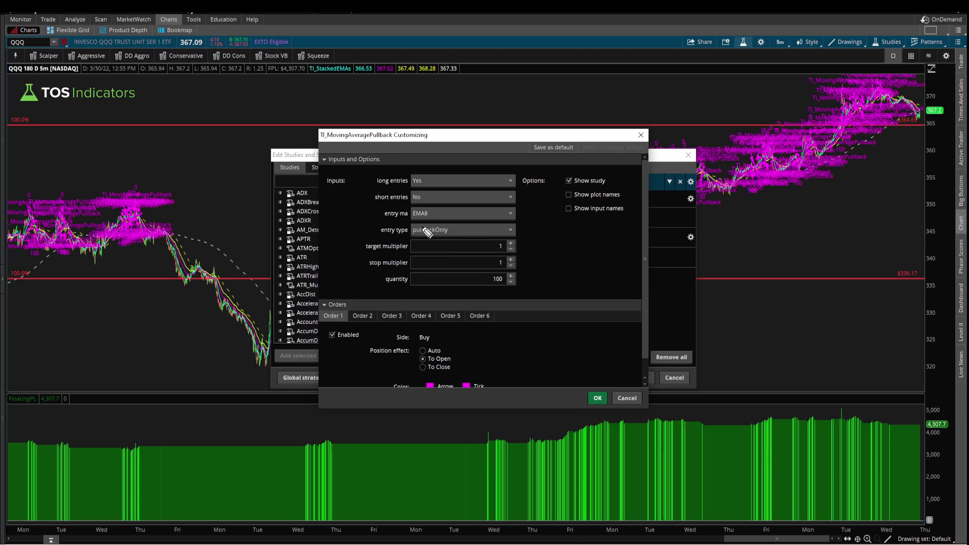
mouse_move(422, 221)
left_mouse_down()
mouse_move(413, 222)
mouse_move(429, 239)
left_mouse_up()
Mark the pullbackOnly entry type, then set the target multiplier to 2
left_click_drag(509, 218, 511, 233)
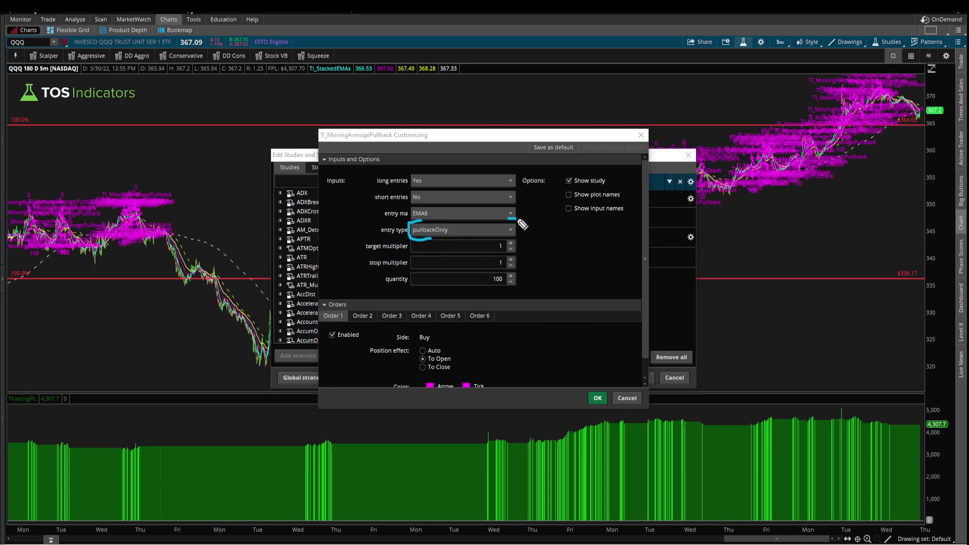
key("Escape")
left_click(501, 246)
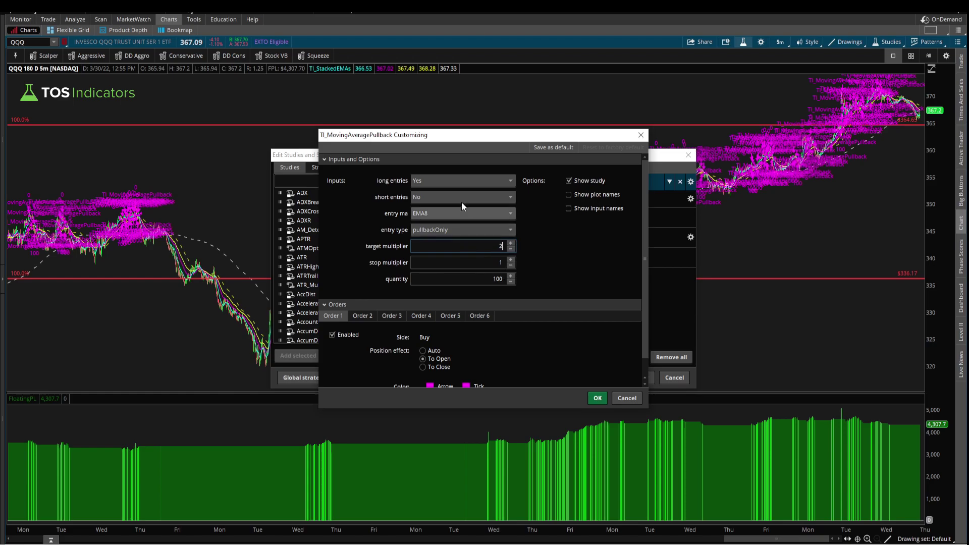
left_click(597, 399)
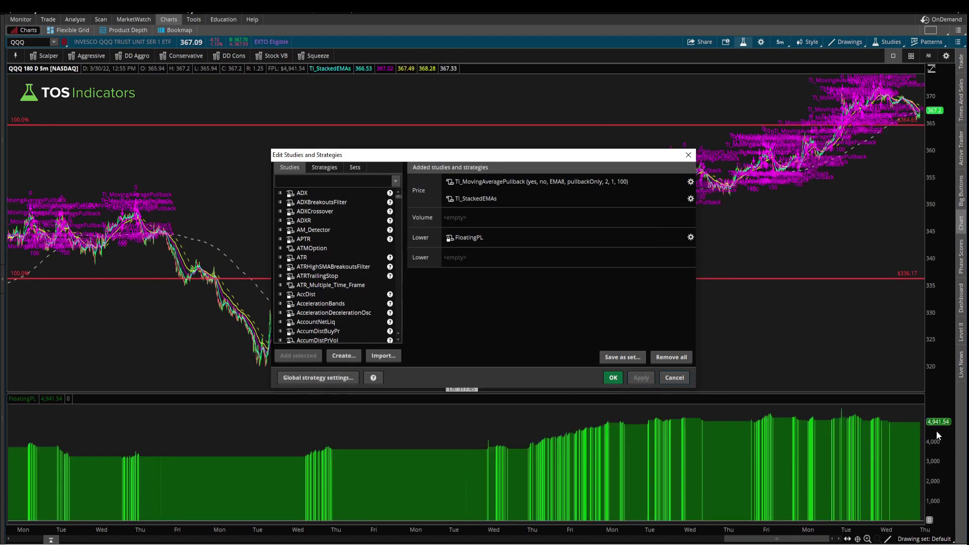
Switch entries to Confirmation, cutting floating P/L to 1,276.43, and pick a new entry average
double_click(522, 183)
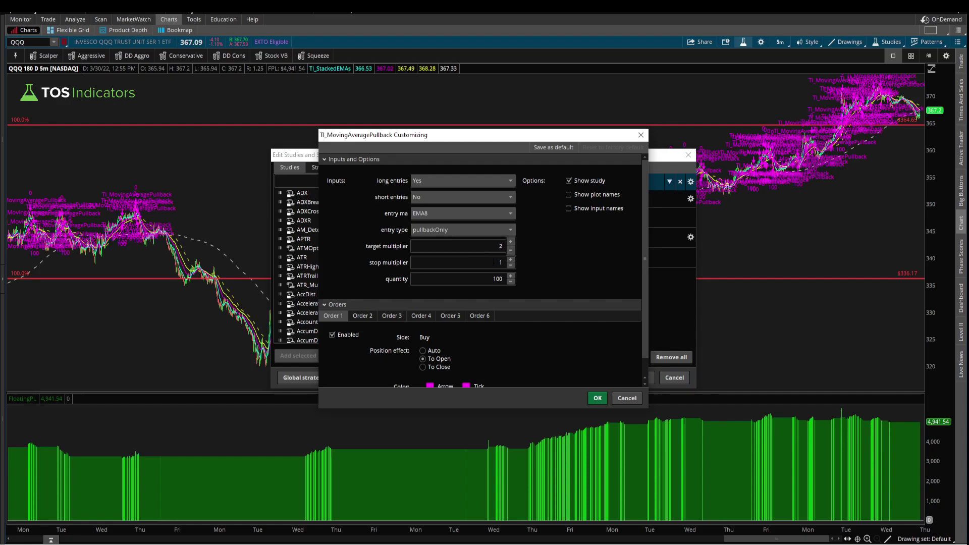
left_click(441, 230)
left_click(453, 258)
left_click(597, 398)
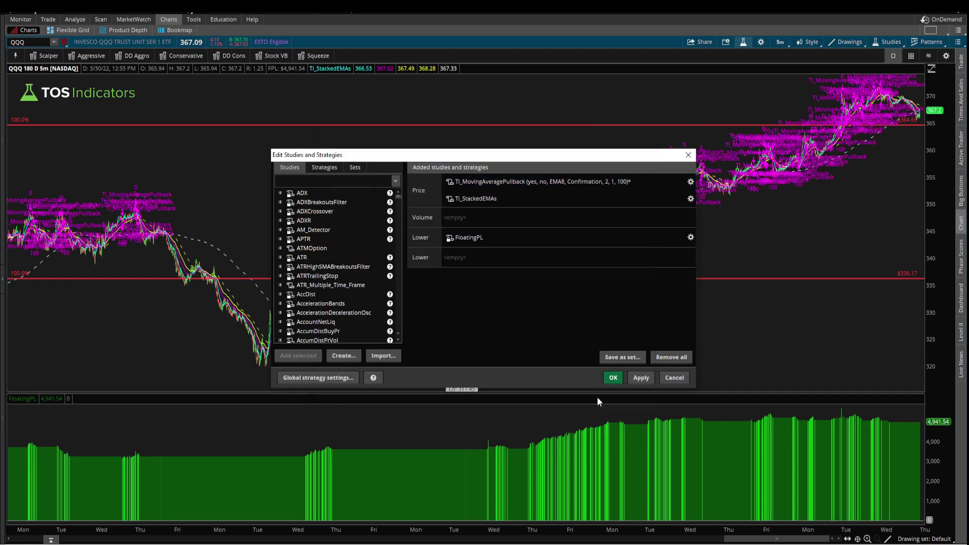
left_click(637, 377)
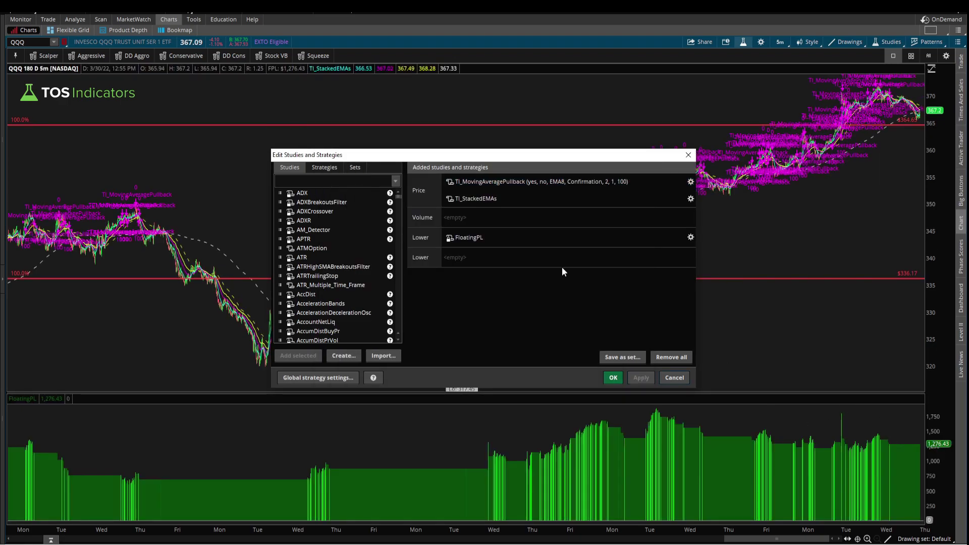
double_click(509, 181)
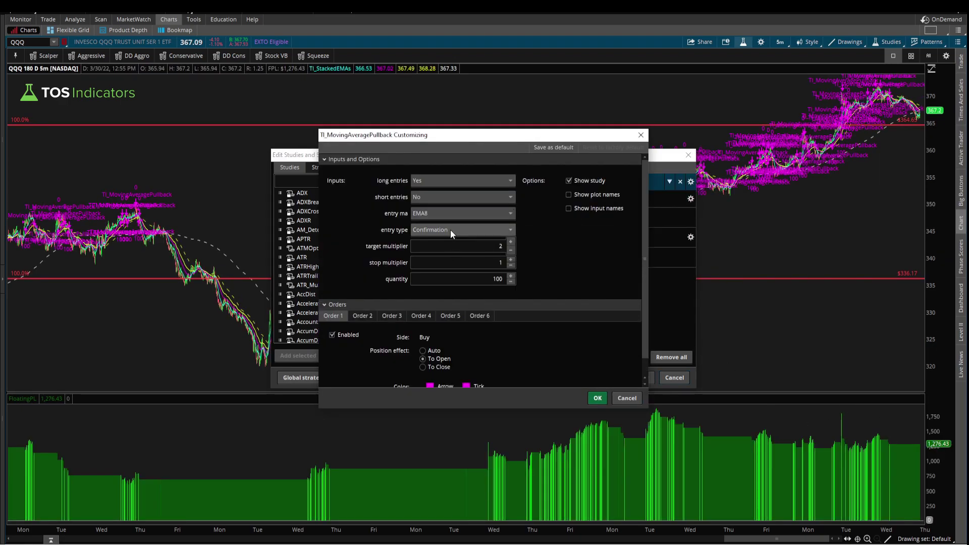
left_click(439, 212)
Apply EMA21 as the entry average, dropping floating P/L to 55.35
left_click(432, 247)
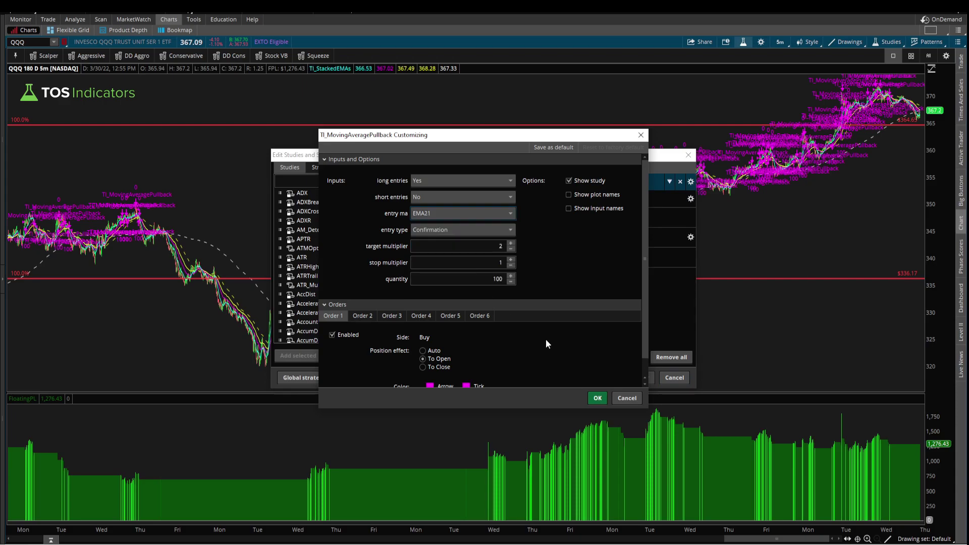
left_click(601, 398)
left_click(638, 379)
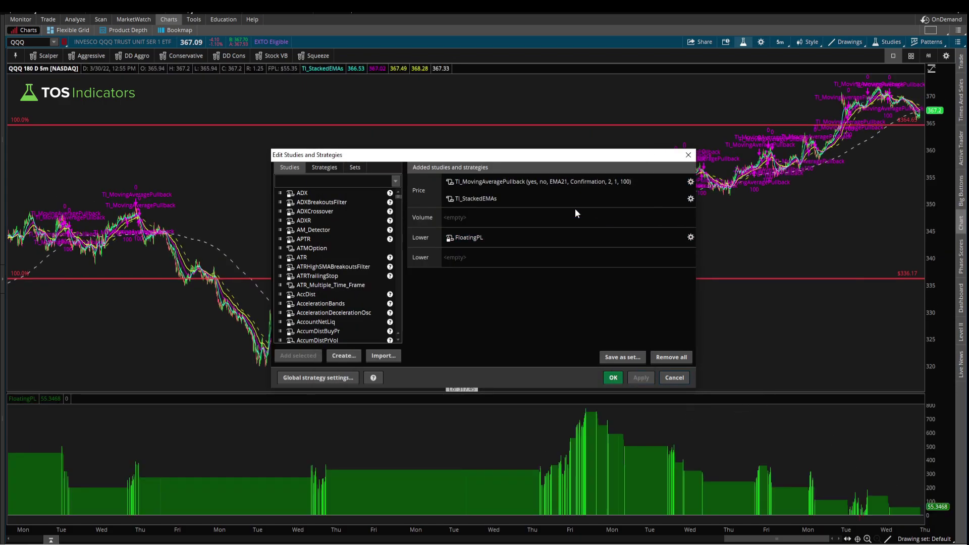
Set target multiplier 5, stop multiplier 3 and entry average back to EMA8
double_click(516, 179)
left_click(500, 245)
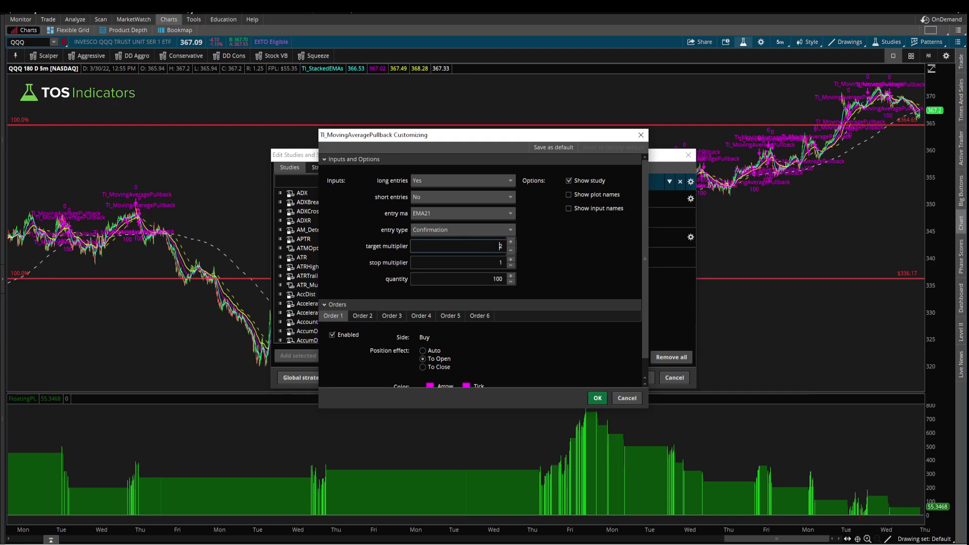
left_click(511, 244)
left_click(511, 243)
left_click(511, 245)
left_click(511, 244)
left_click(501, 262)
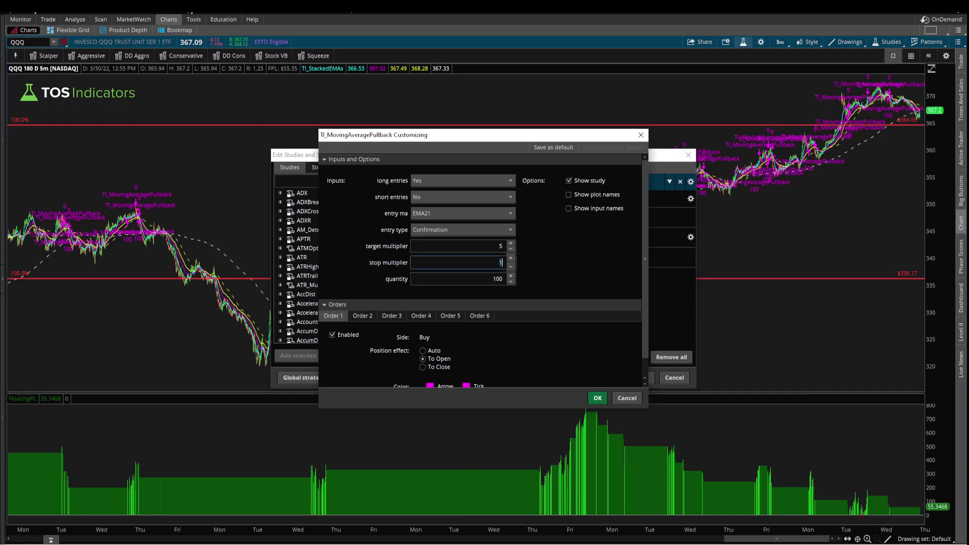
left_click(448, 216)
left_click(435, 233)
left_click(598, 399)
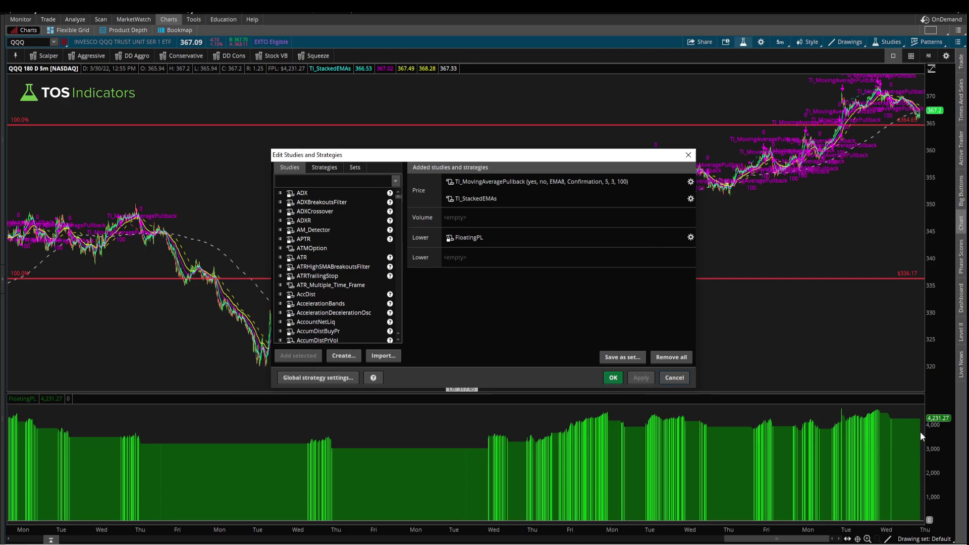
Mark the floating P/L, then change the stop multiplier to 4 and recalculate
left_click(934, 427)
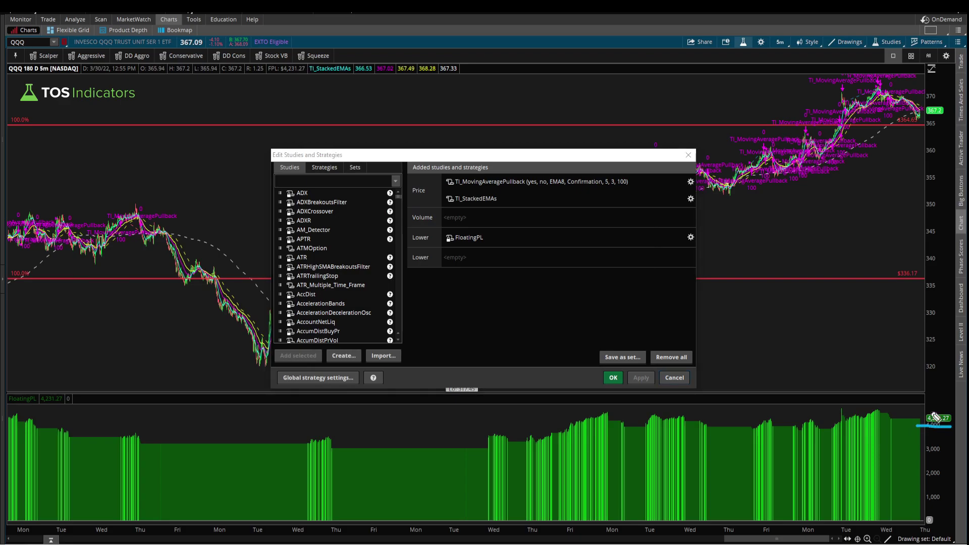
double_click(592, 182)
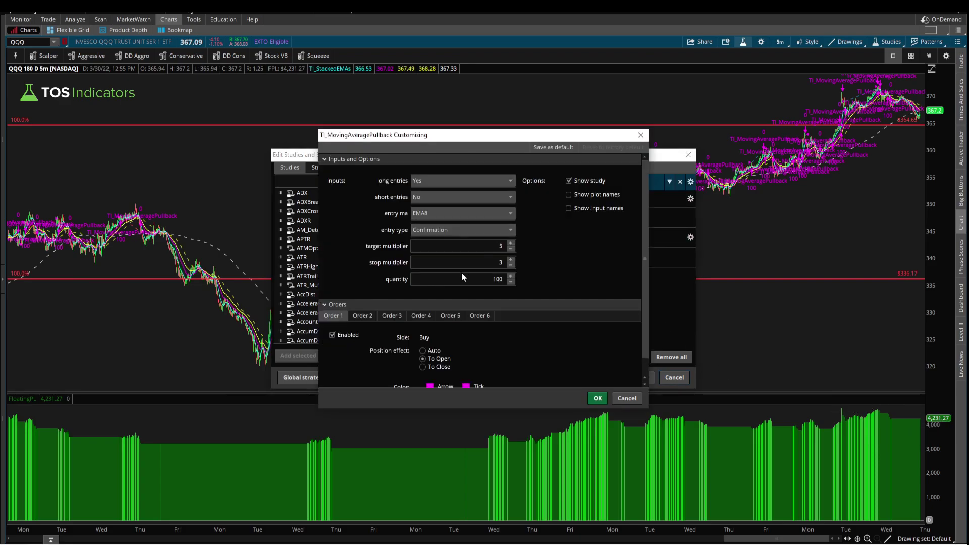
double_click(483, 266)
type("4")
left_click(597, 398)
left_click(640, 378)
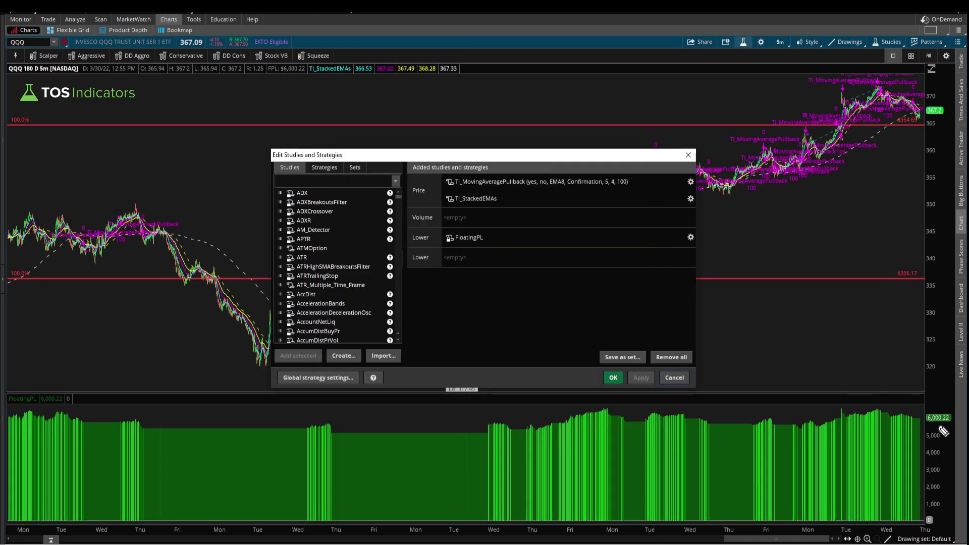
Circle the 6,000.22 floating P/L and briefly reopen the strategy settings
mouse_move(962, 433)
left_mouse_down()
mouse_move(933, 440)
mouse_move(919, 428)
mouse_move(926, 410)
mouse_move(961, 417)
mouse_move(958, 429)
left_mouse_up()
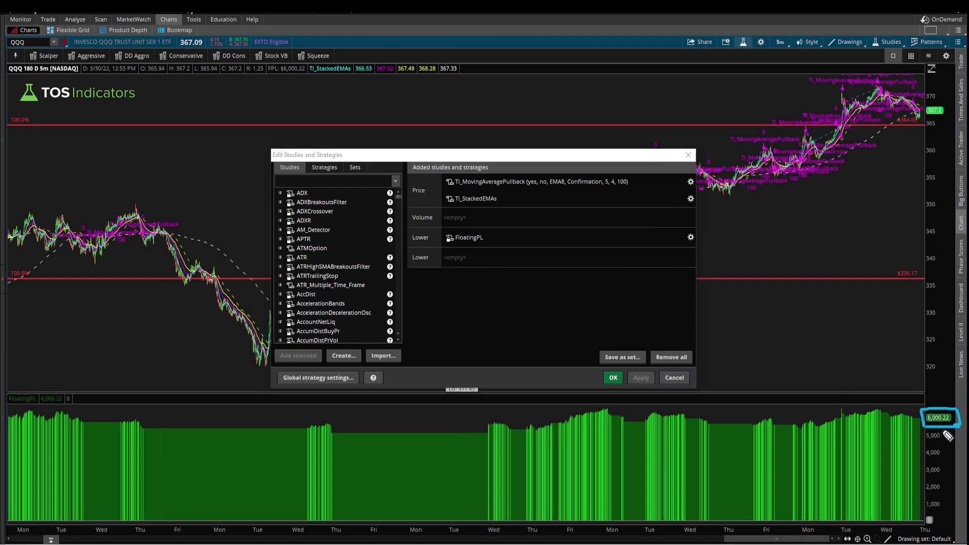
double_click(577, 186)
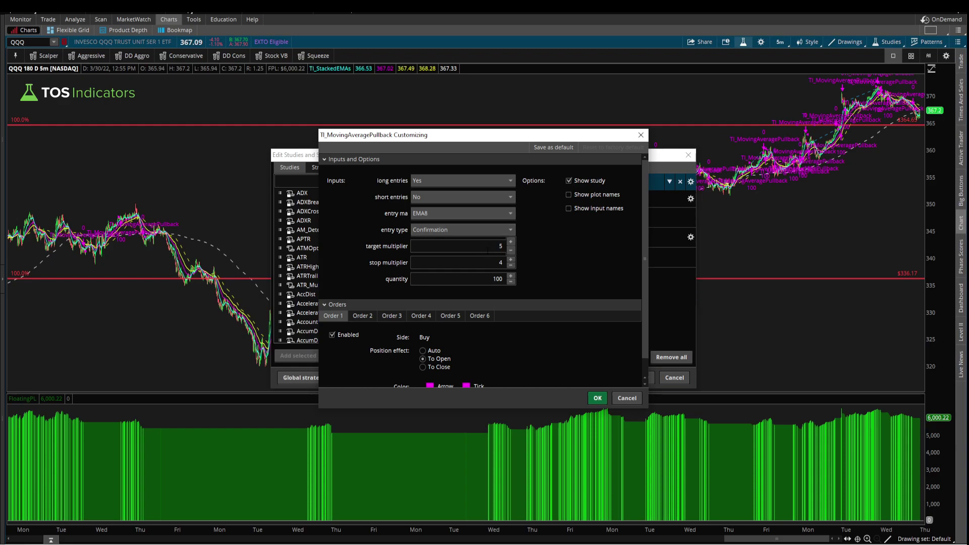
key("Return")
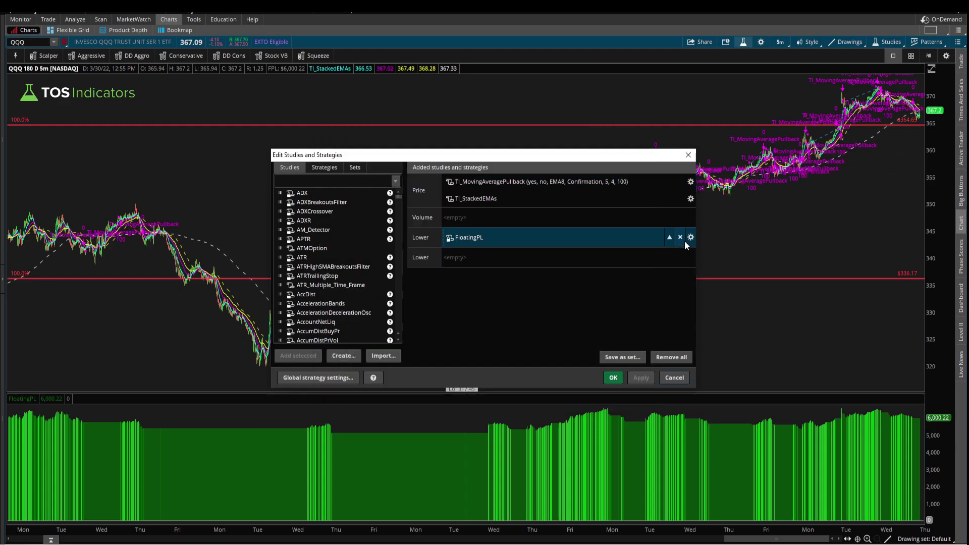
Close the editor and review the pullback strategy's trade report
key("Return")
right_click(662, 146)
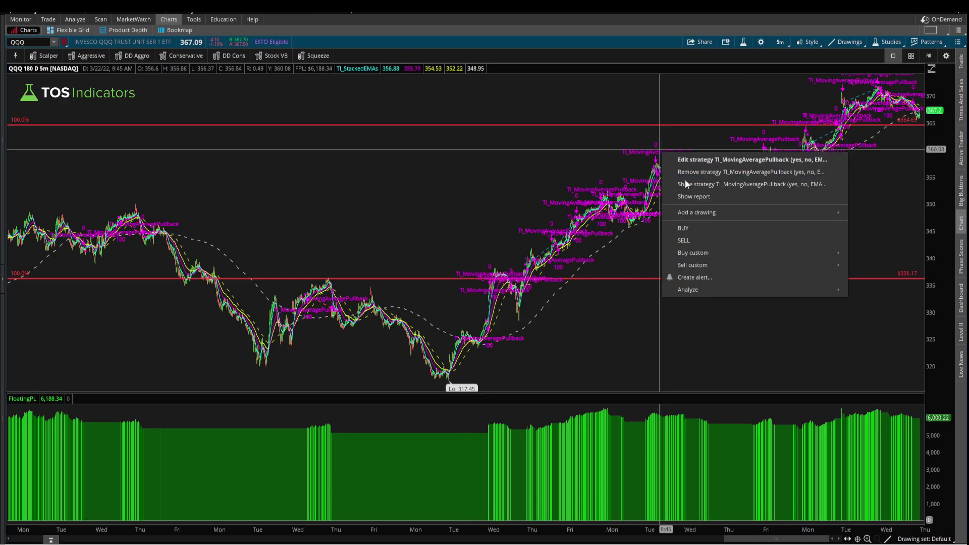
left_click(692, 193)
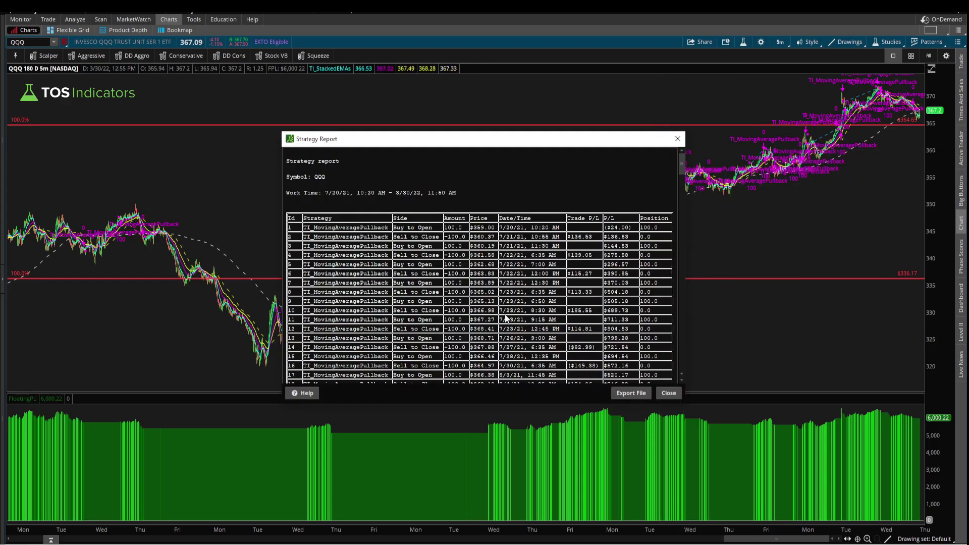
scroll(504, 320, "down", 20)
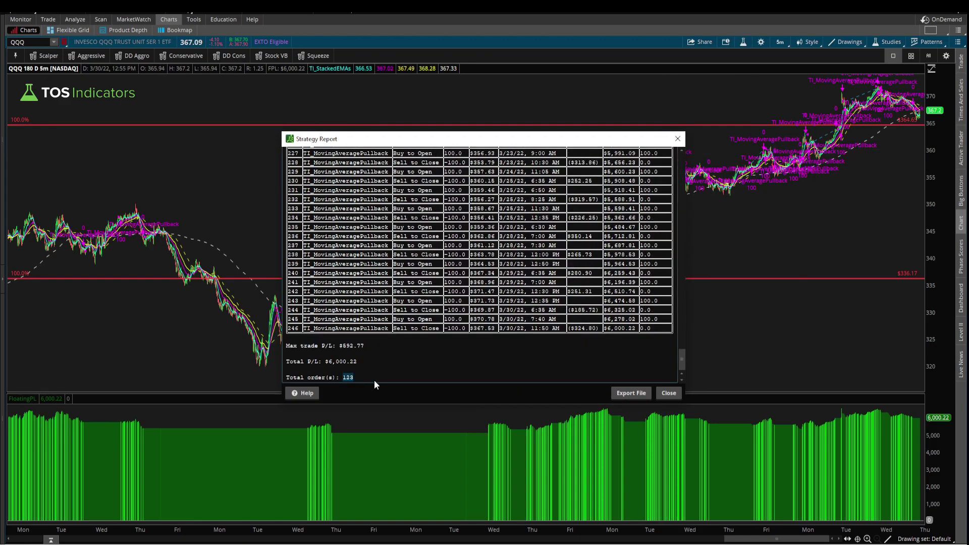
left_click(678, 139)
Revert to target and stop multipliers of 2 with pullbackOnly entries
left_click(742, 44)
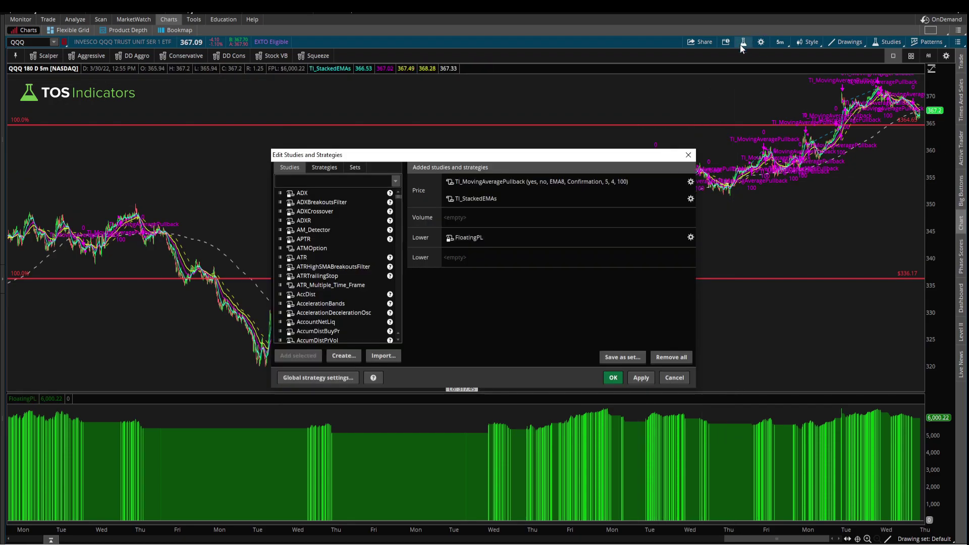
double_click(554, 188)
double_click(474, 246)
type("2")
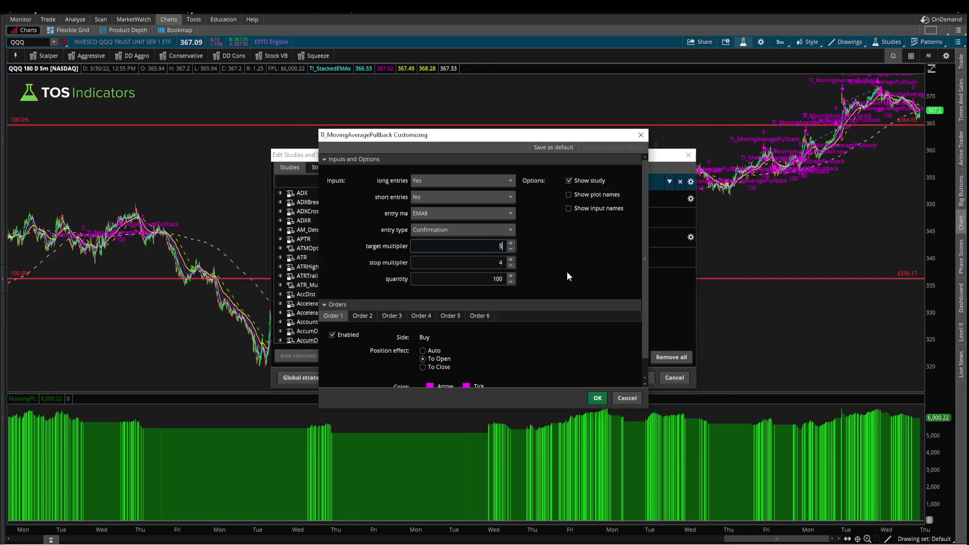
key("Tab")
type("2")
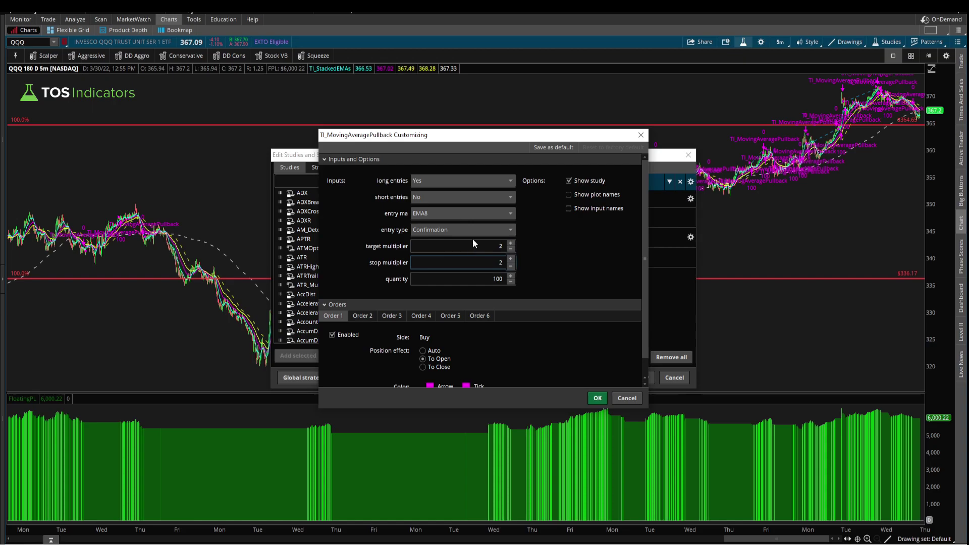
left_click(445, 229)
left_click(443, 242)
left_click(597, 397)
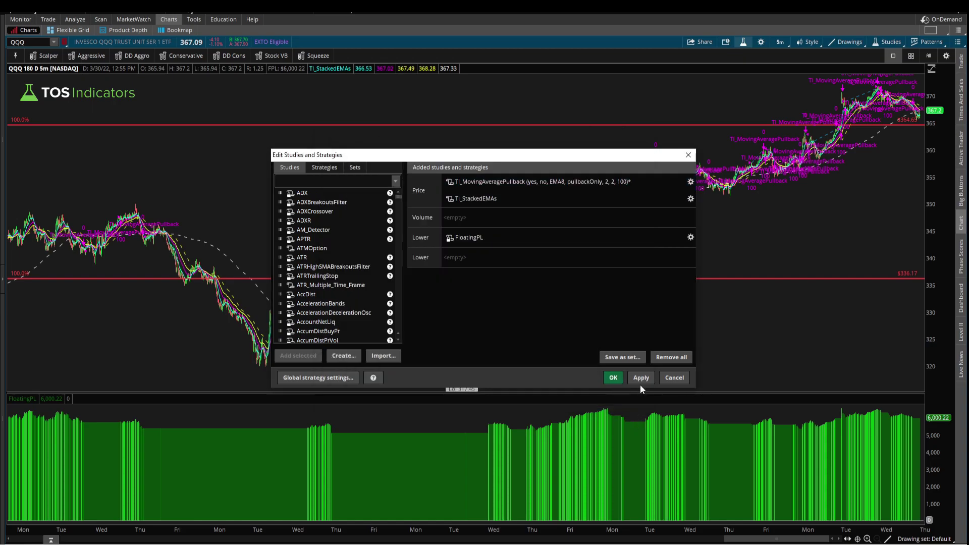
left_click(613, 378)
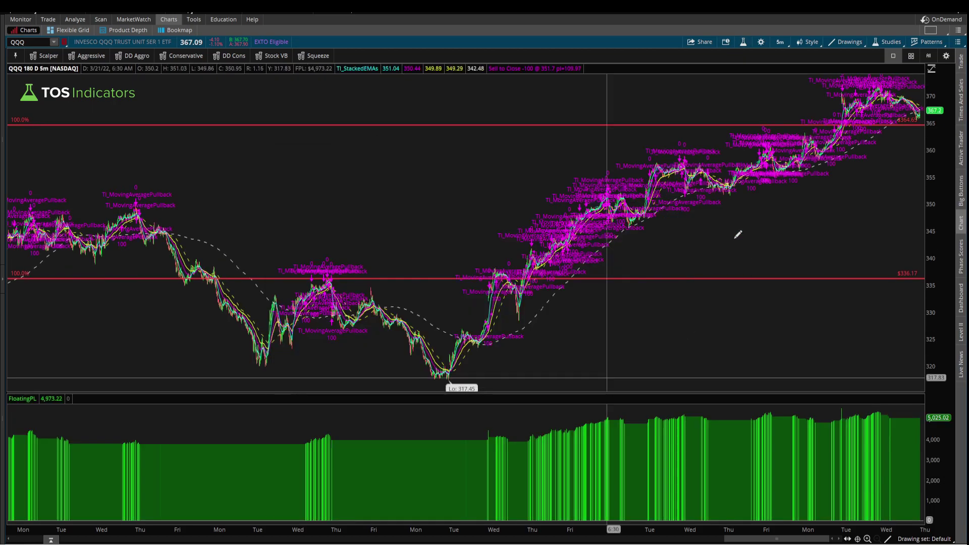
Review the trade report again at floating P/L 5,025.02, then close it
right_click(685, 151)
left_click(719, 198)
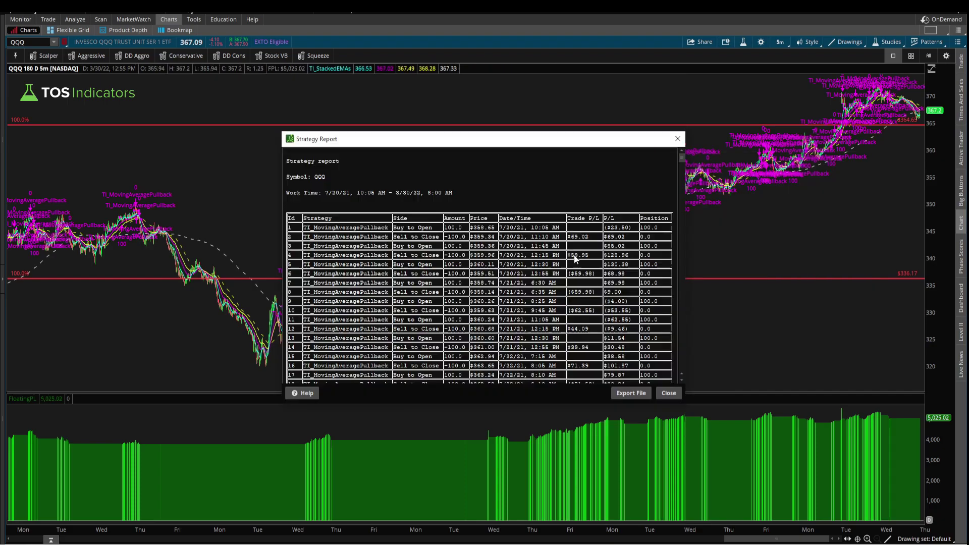
scroll(643, 292, "up", 5)
scroll(507, 348, "down", 5)
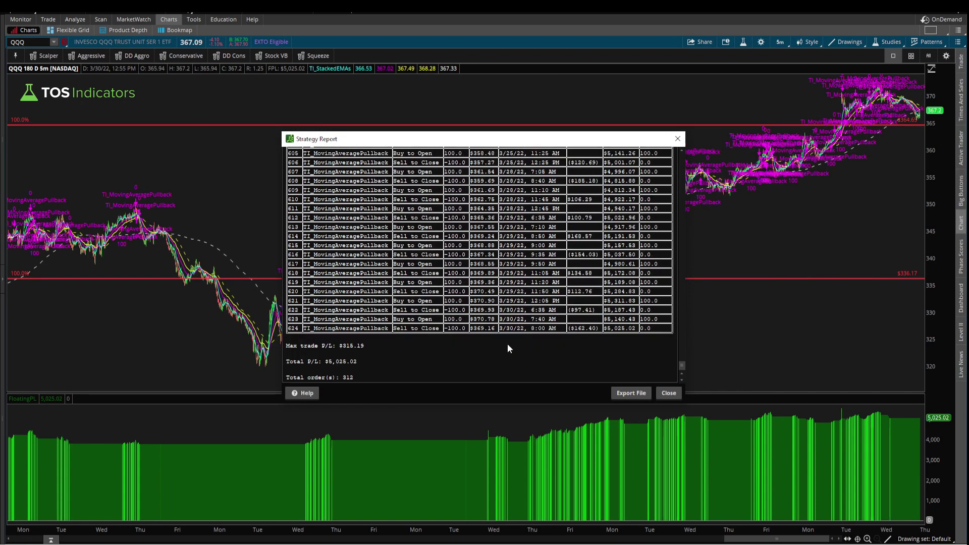
left_click(415, 368)
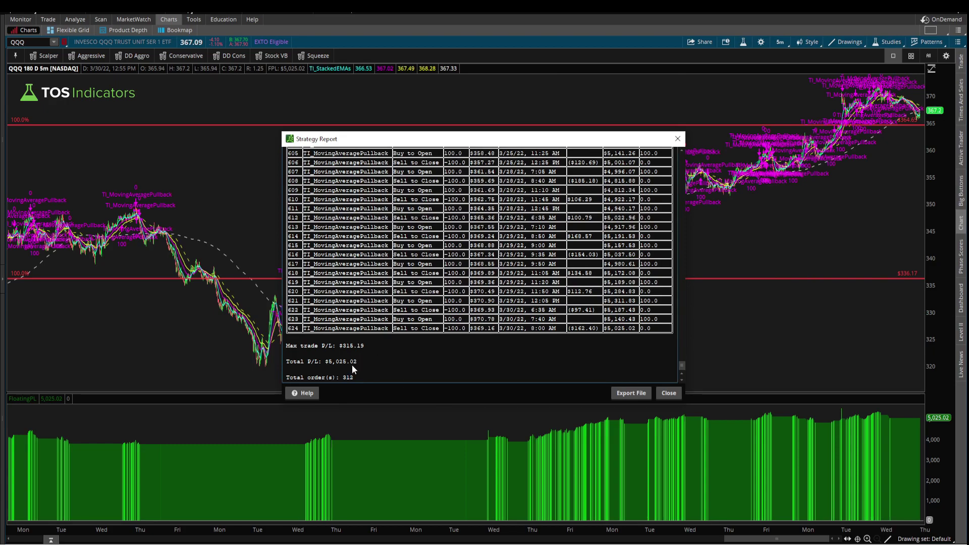
left_click(677, 138)
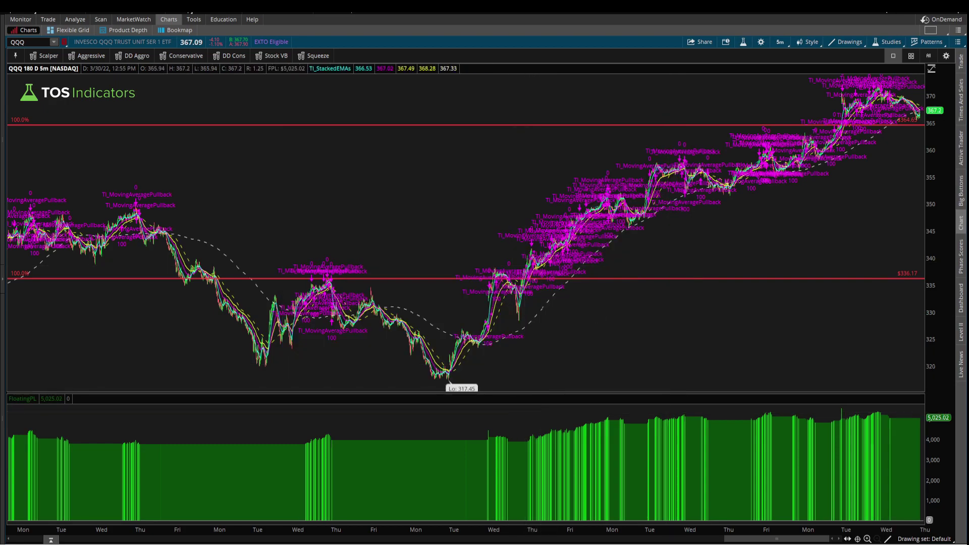
Set target multiplier 6 and stop multiplier 3 and recalculate the backtest
left_click(743, 42)
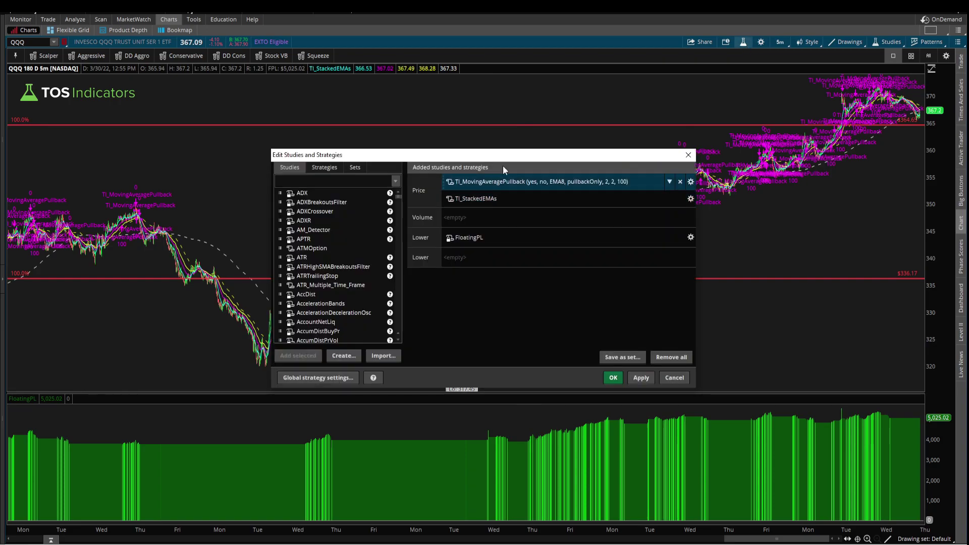
double_click(508, 186)
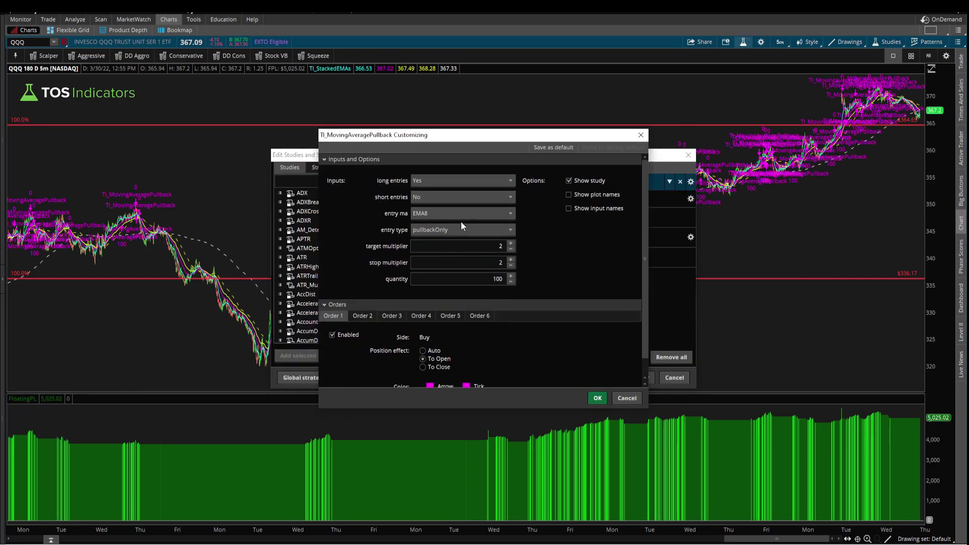
double_click(499, 245)
type("6")
key("Tab")
type("3")
left_click(599, 398)
left_click(637, 376)
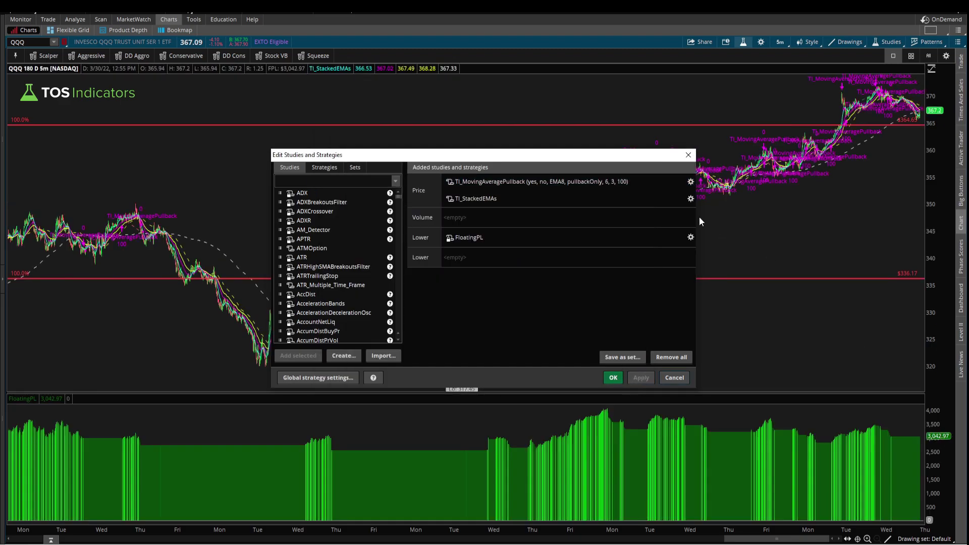
Change the stop multiplier to 5, reaching floating P/L 3,267.12, and close the editor
double_click(580, 183)
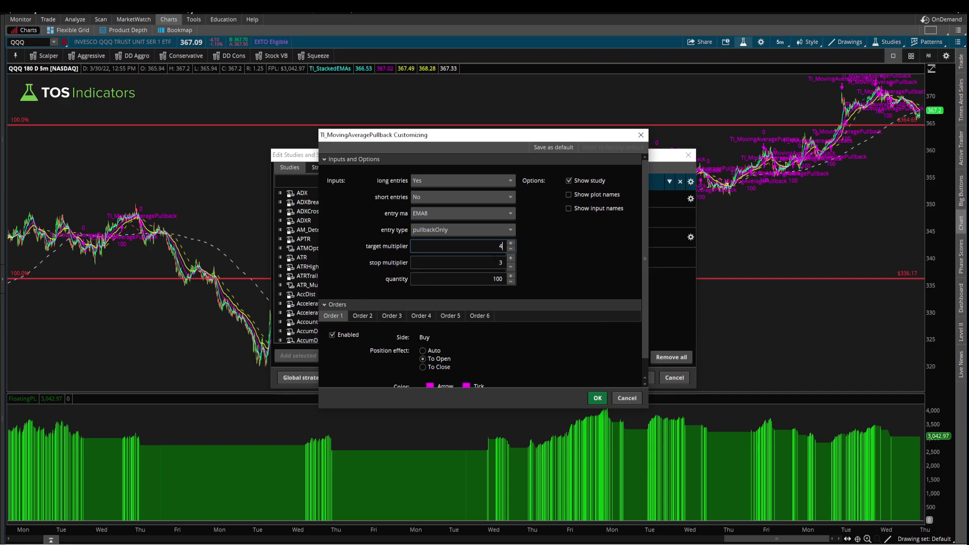
type("6")
key("Tab")
type("5")
left_click(597, 398)
left_click(635, 378)
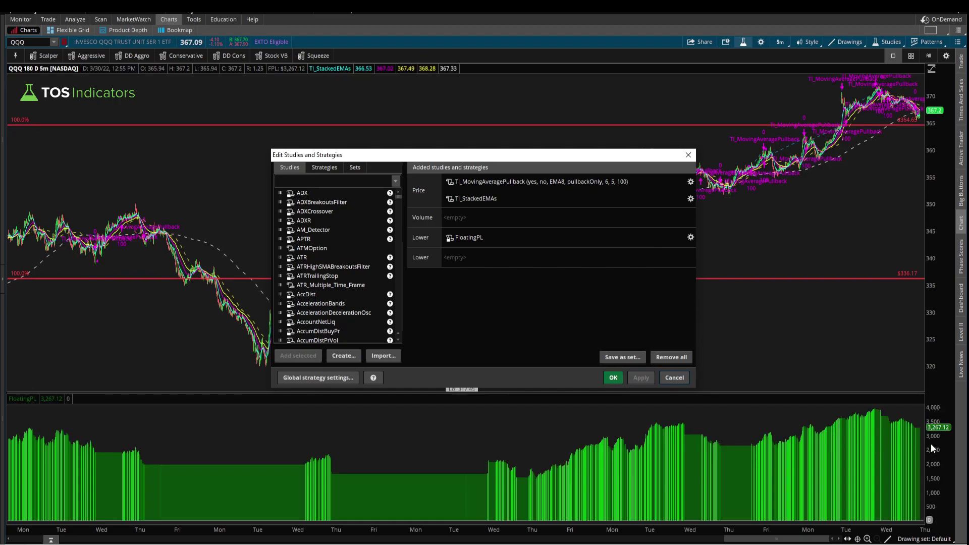
left_click(678, 374)
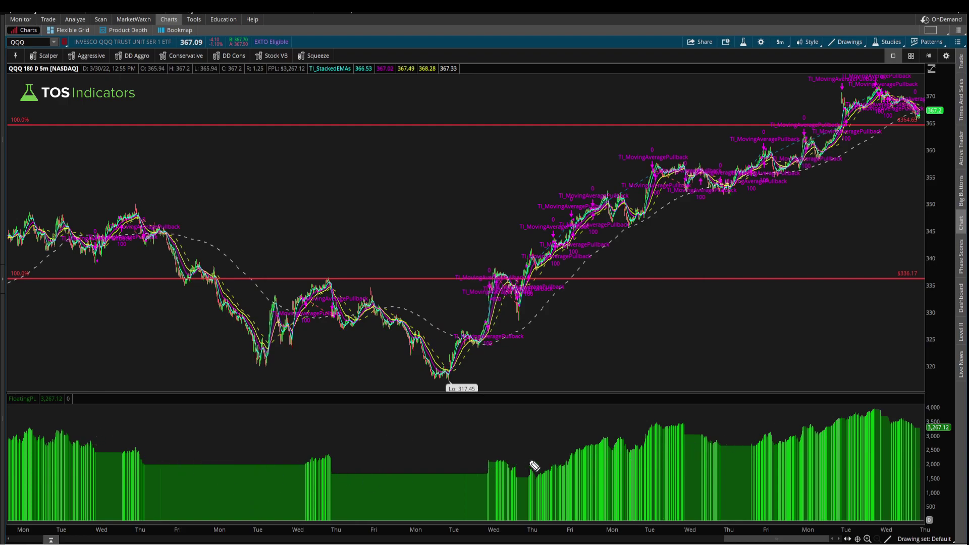
Annotate the floating P/L curve and set target and stop multipliers to 5 and 4
left_click_drag(329, 456, 797, 398)
mouse_move(50, 429)
left_mouse_down()
mouse_move(186, 449)
mouse_move(432, 449)
left_mouse_up()
left_click(742, 42)
double_click(533, 184)
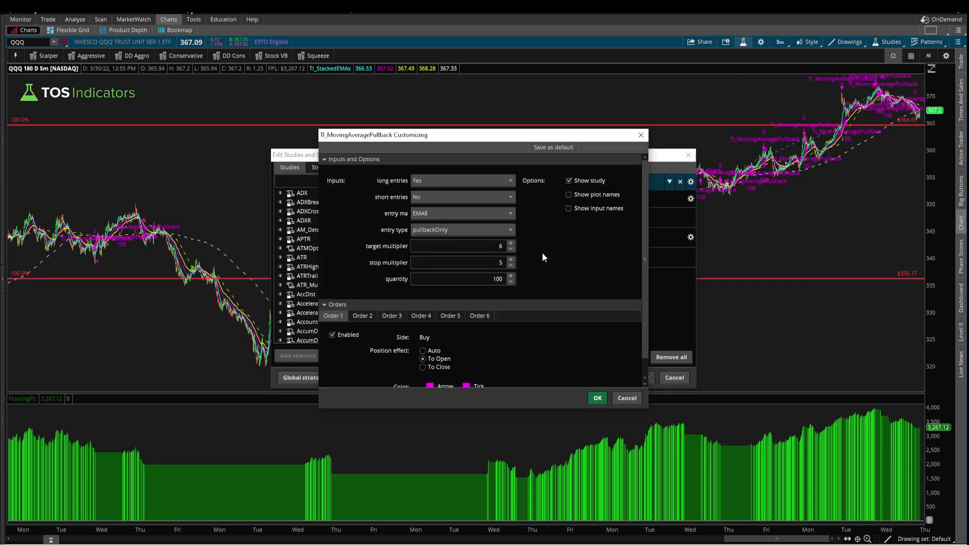
left_click(498, 257)
left_click(597, 399)
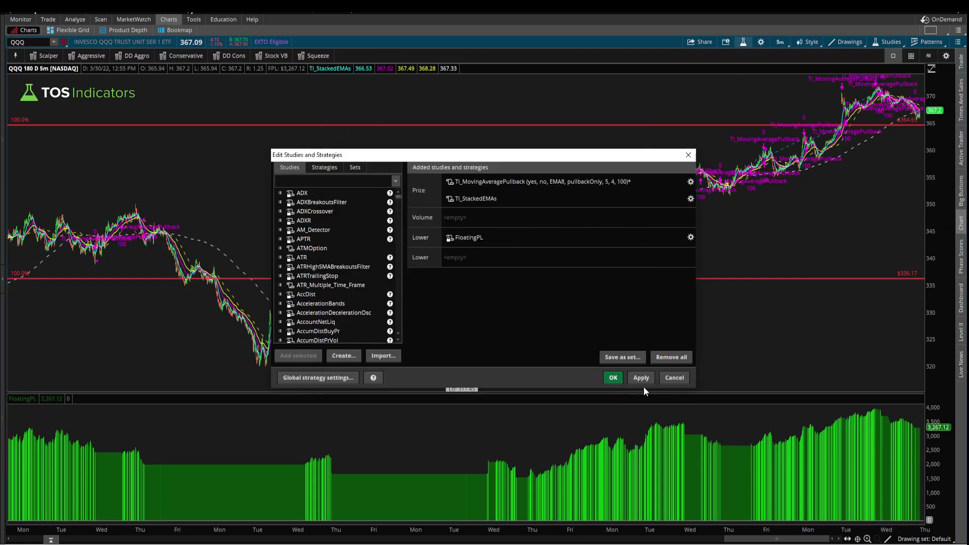
Switch the entry type to Confirmation and recalculate the strategy
double_click(531, 180)
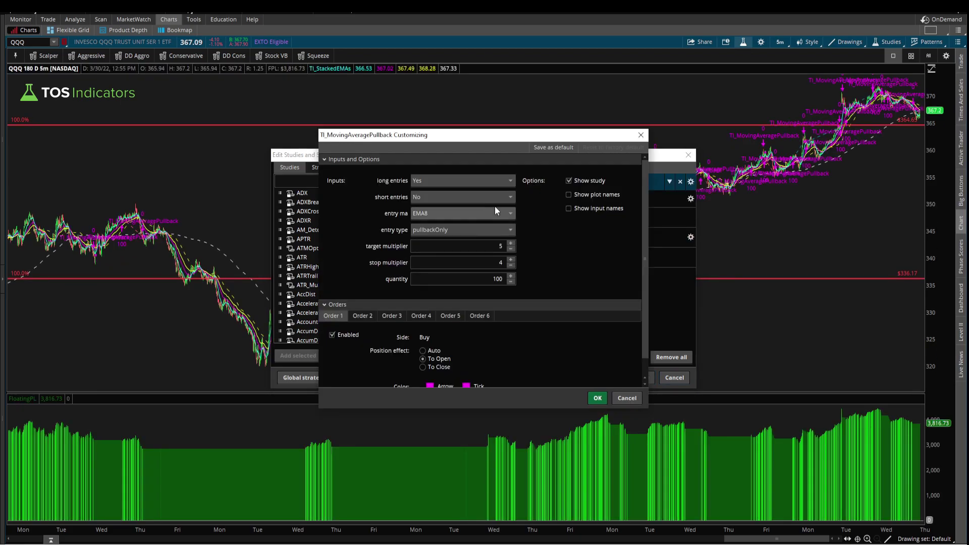
left_click(446, 230)
left_click(450, 259)
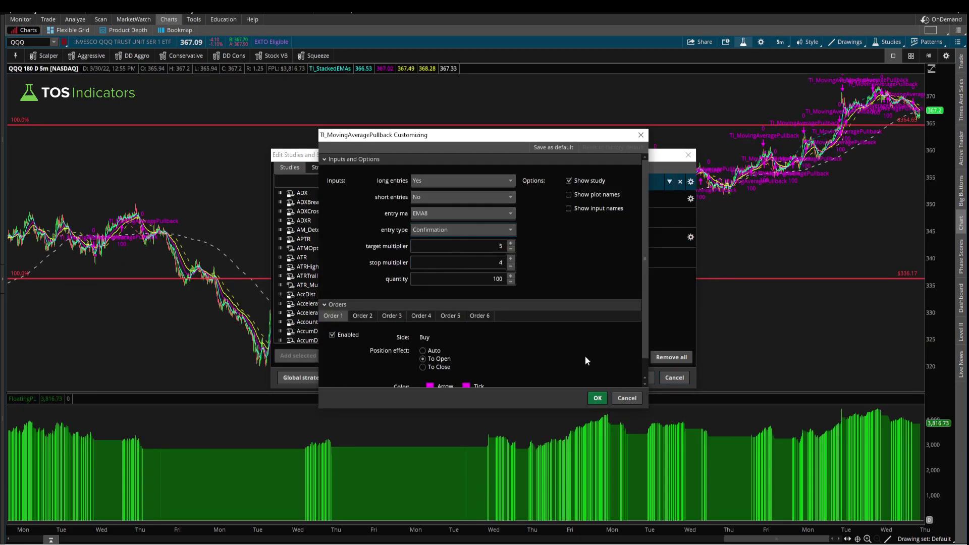
left_click(597, 398)
left_click(616, 378)
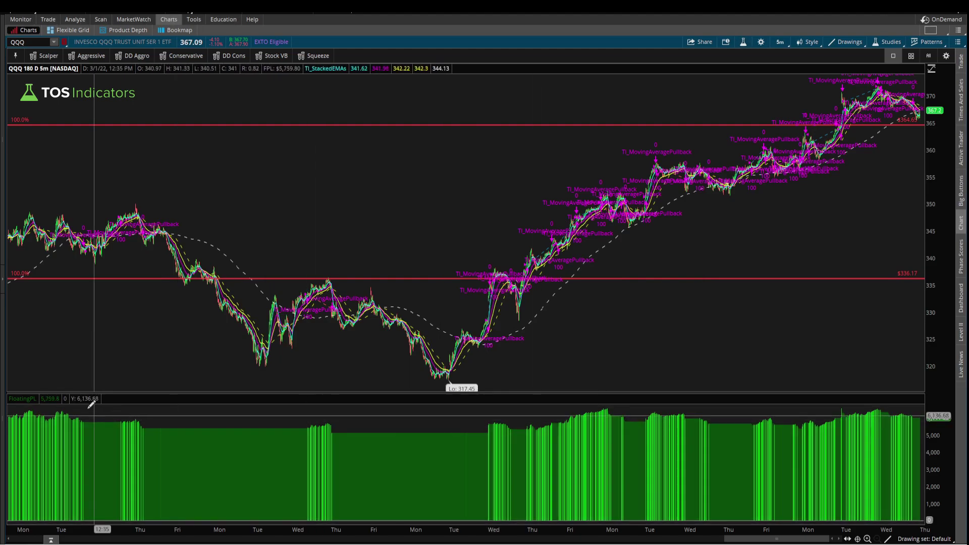
Annotate the 6,000.22 floating P/L curve, then advance to the summary slide
mouse_move(12, 411)
left_mouse_down()
mouse_move(84, 406)
mouse_move(463, 430)
mouse_move(664, 414)
mouse_move(878, 420)
left_mouse_up()
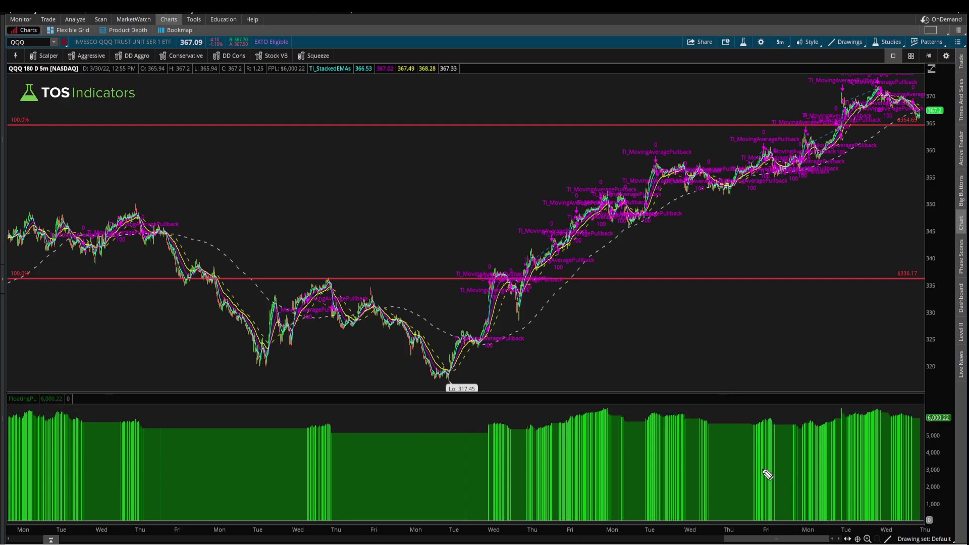
mouse_move(680, 420)
left_mouse_down()
mouse_move(716, 466)
mouse_move(736, 466)
left_mouse_up()
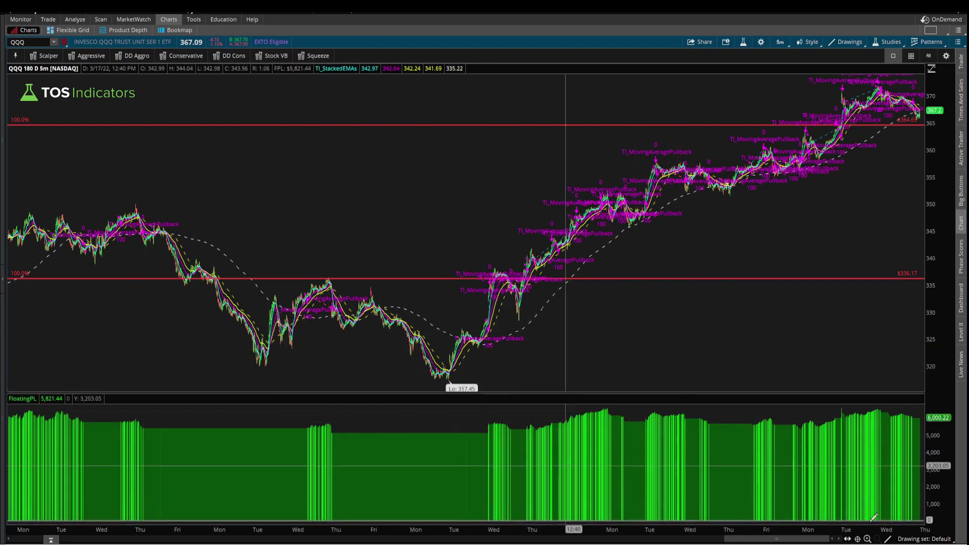
left_click_drag(781, 540, 466, 539)
scroll(392, 510, "up", 15)
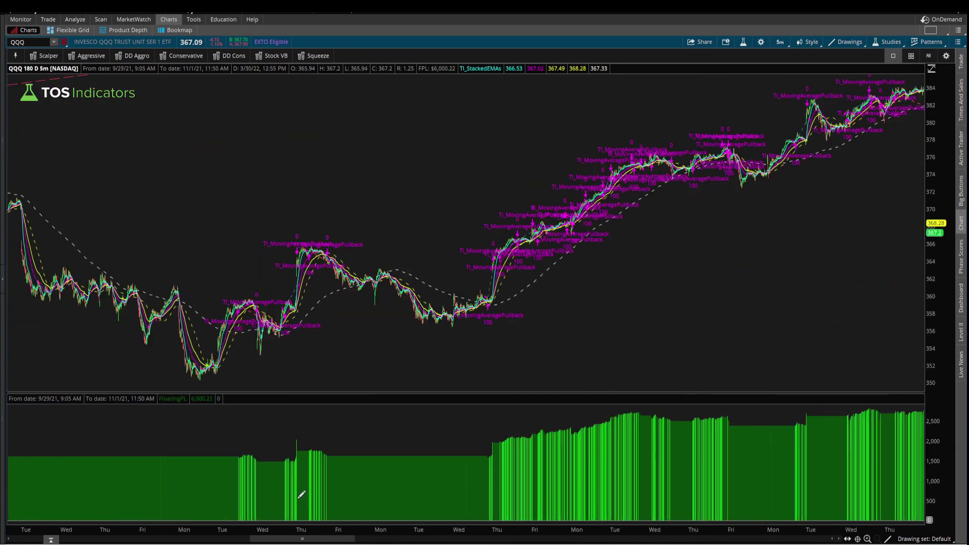
scroll(75, 492, "down", 20)
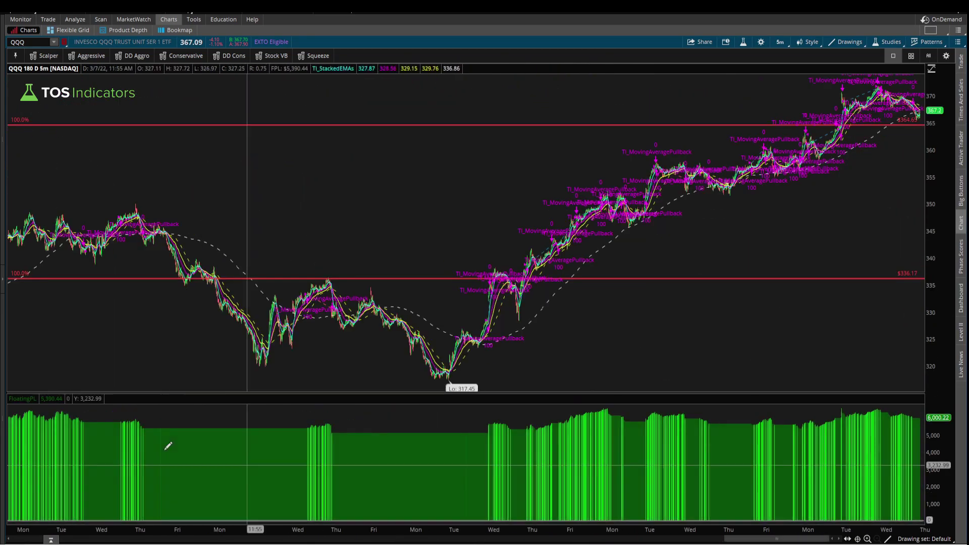
left_click(742, 42)
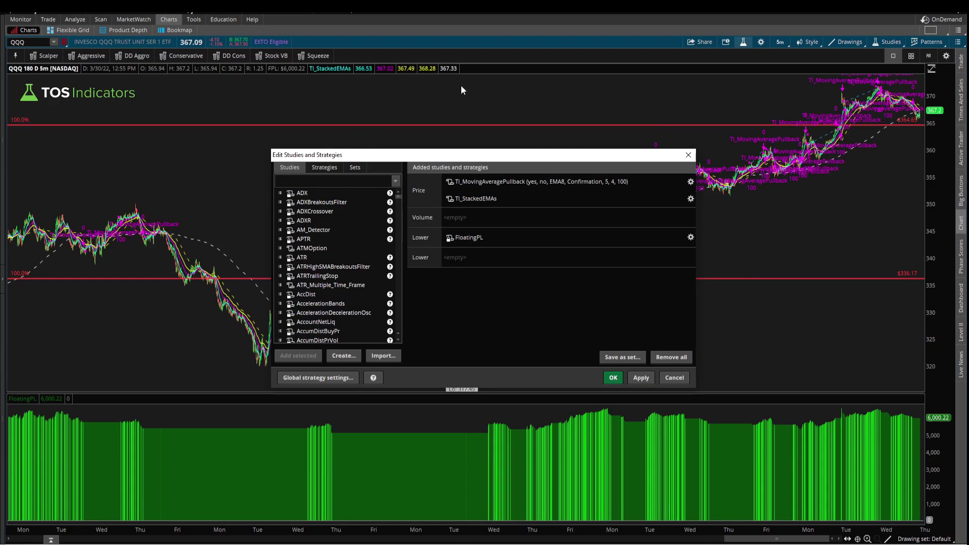
key("Escape")
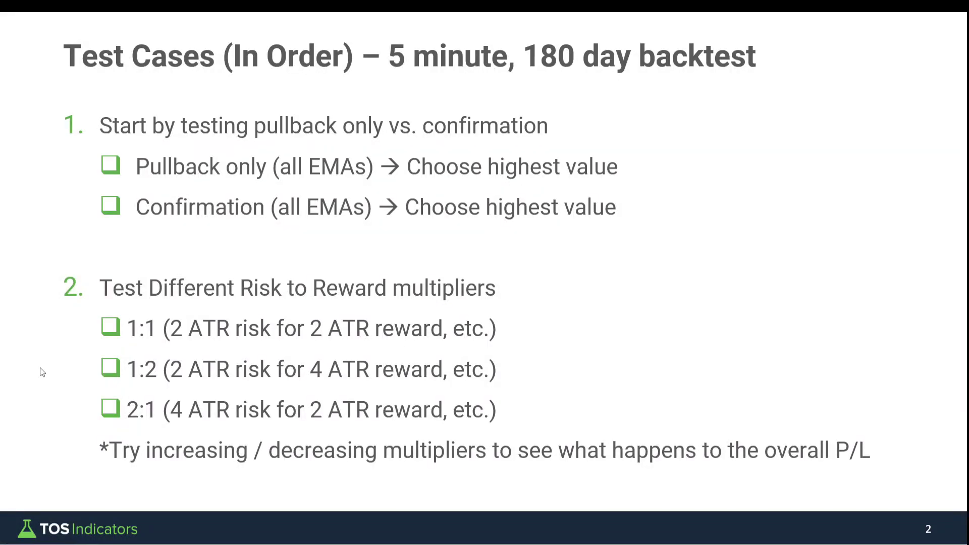
key("Right")
key("Right")
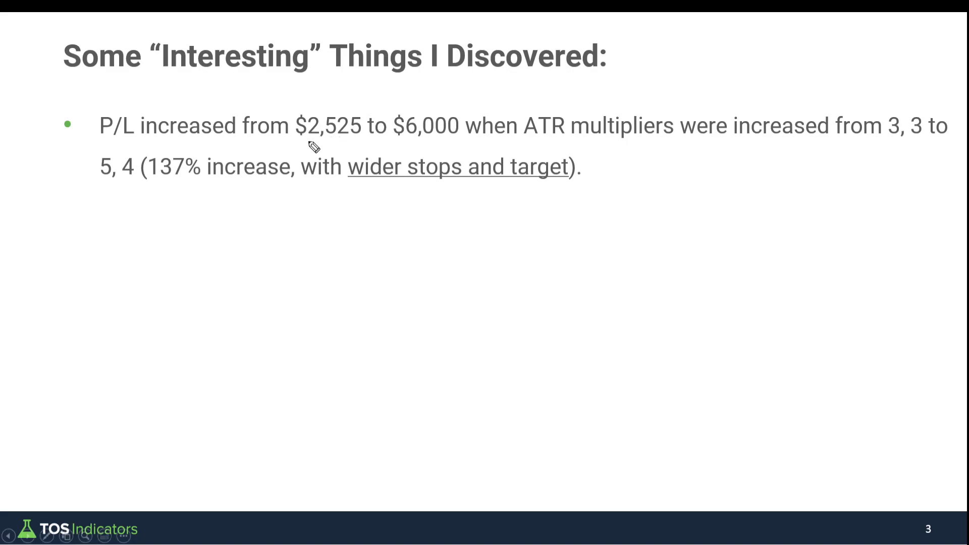
Mark up $2,525, the 3, 3 and 5 multipliers and 137% increase, clear ink, reveal bullet two
left_click_drag(304, 142, 470, 145)
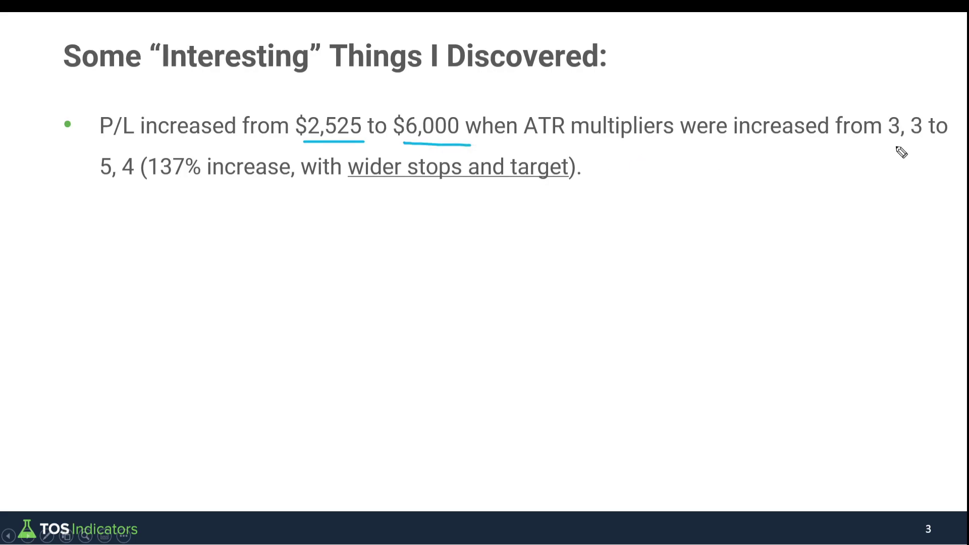
left_click_drag(888, 142, 917, 143)
left_click_drag(102, 191, 124, 186)
left_click_drag(154, 184, 287, 182)
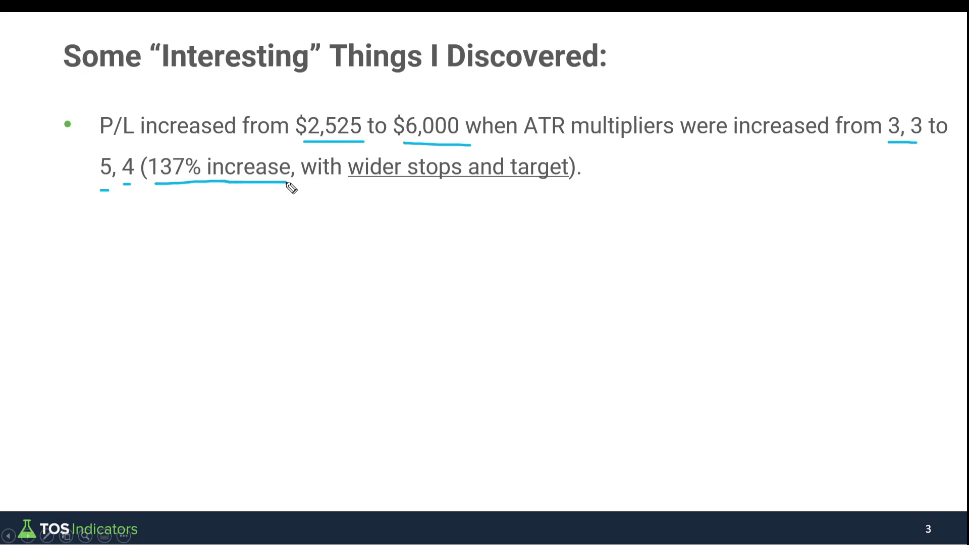
left_click_drag(349, 150, 353, 187)
left_click_drag(571, 154, 583, 187)
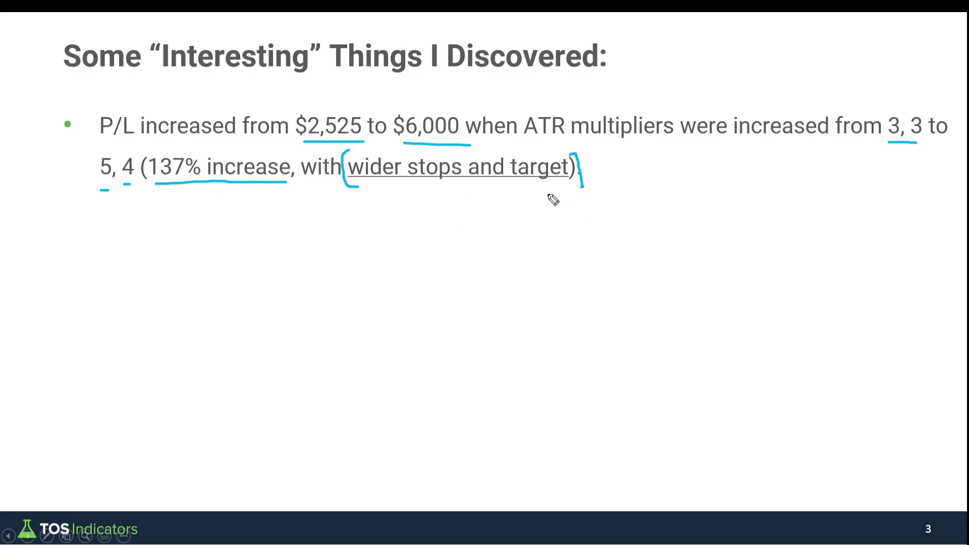
key("e")
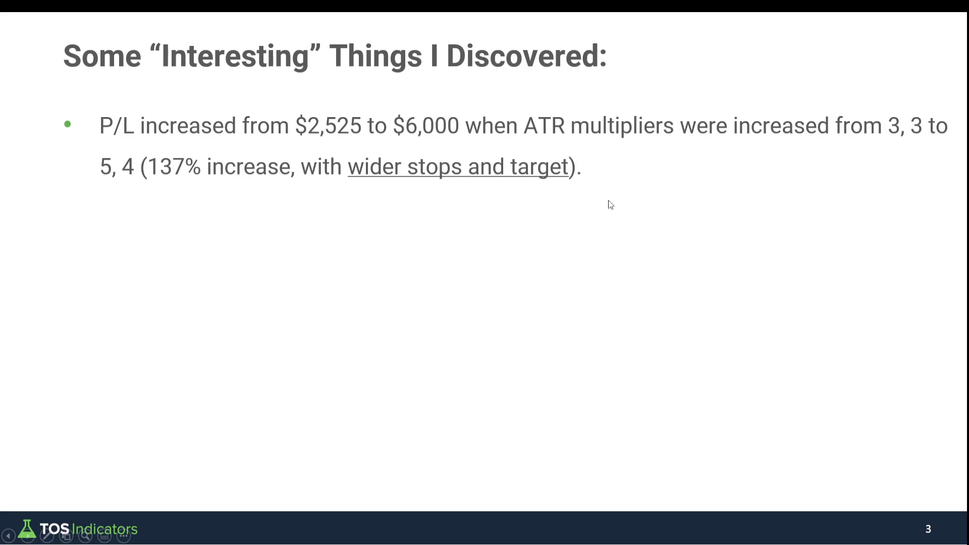
key("Right")
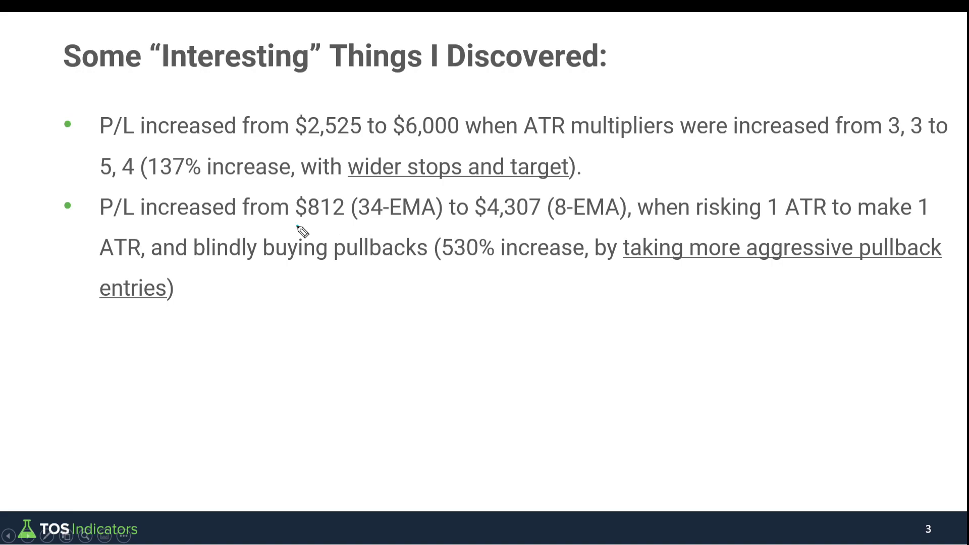
mouse_move(296, 228)
left_mouse_down()
mouse_move(499, 235)
mouse_move(626, 221)
left_mouse_up()
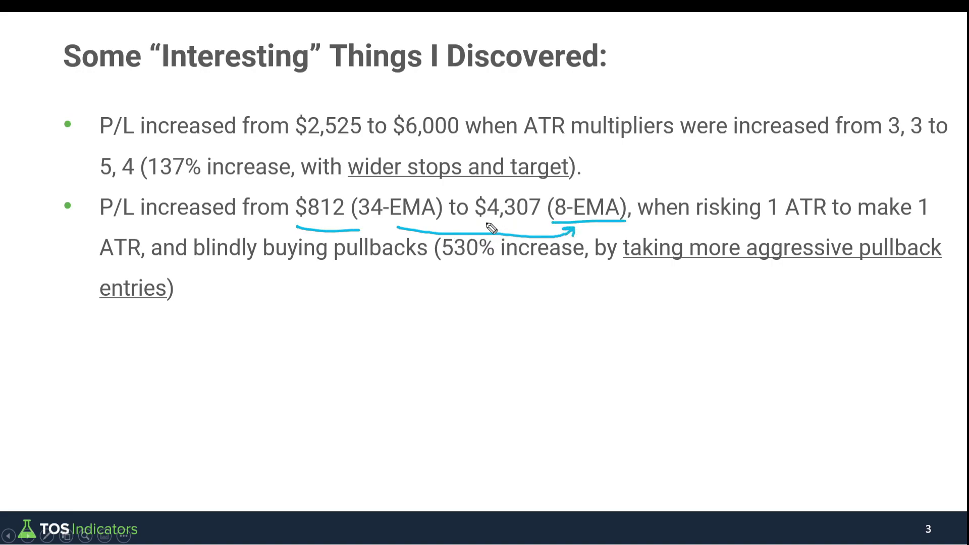
left_click_drag(479, 220, 538, 222)
left_click_drag(768, 223, 789, 222)
left_click_drag(906, 225, 927, 225)
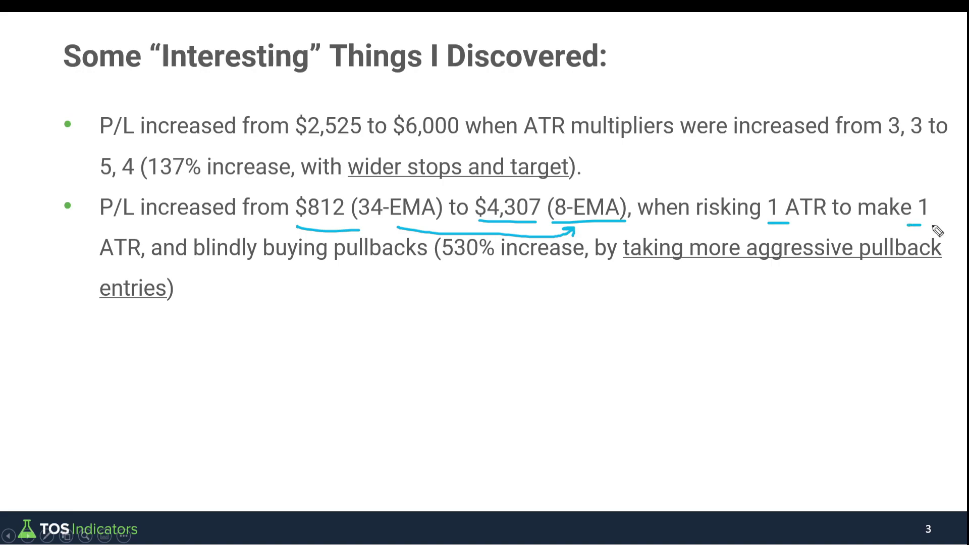
left_click_drag(105, 263, 147, 260)
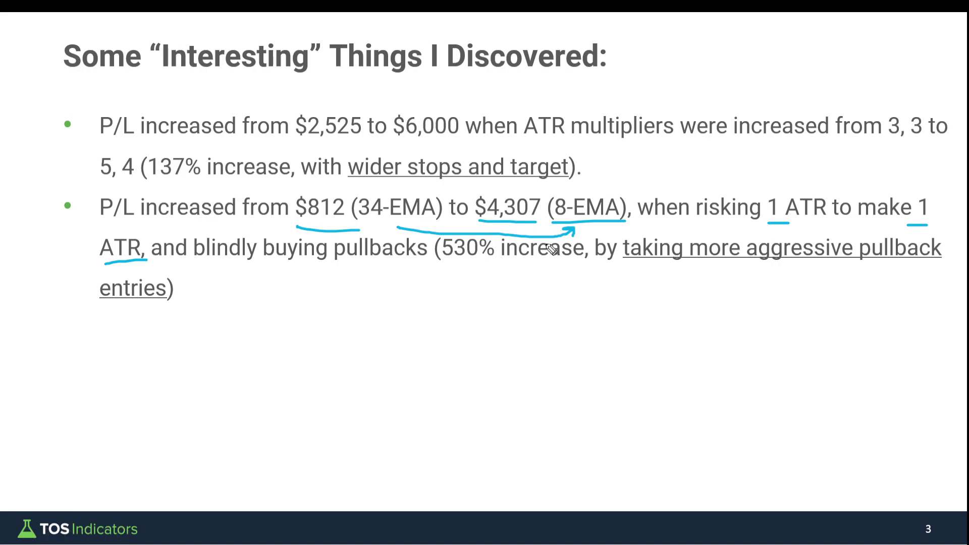
key("e")
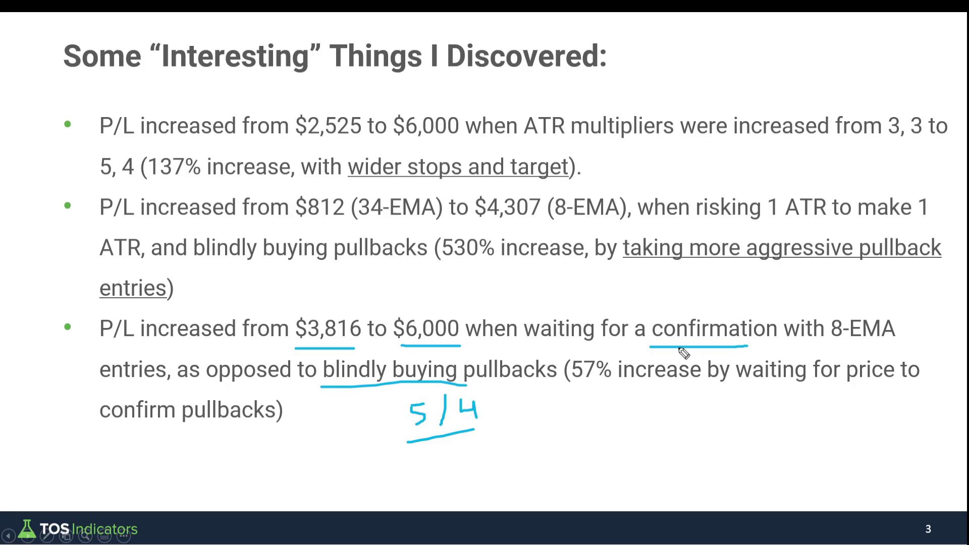
Box 'confirmation', reveal the last bullet, underline long and short entries, then erase
mouse_move(648, 345)
left_mouse_down()
mouse_move(760, 304)
mouse_move(788, 339)
mouse_move(740, 351)
mouse_move(809, 359)
mouse_move(911, 347)
left_mouse_up()
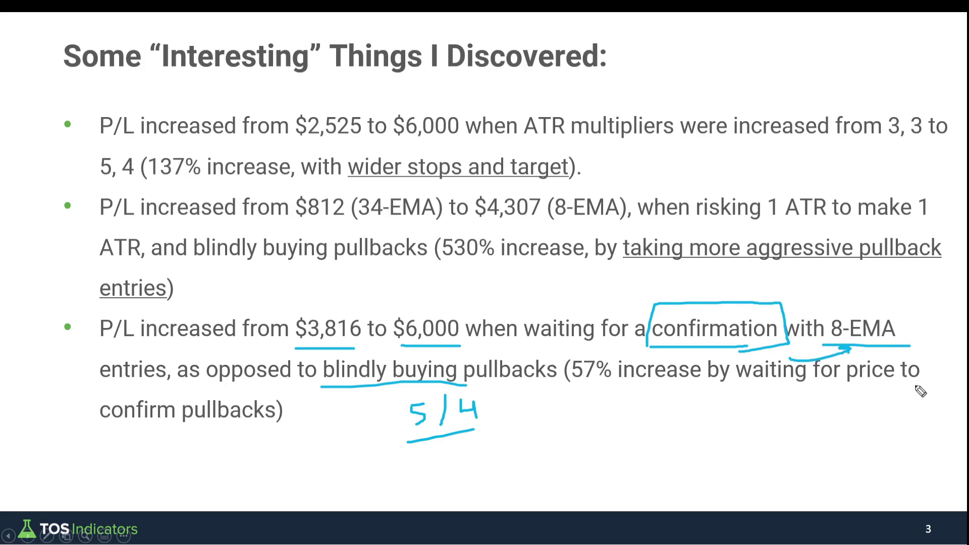
key("e")
key("Right")
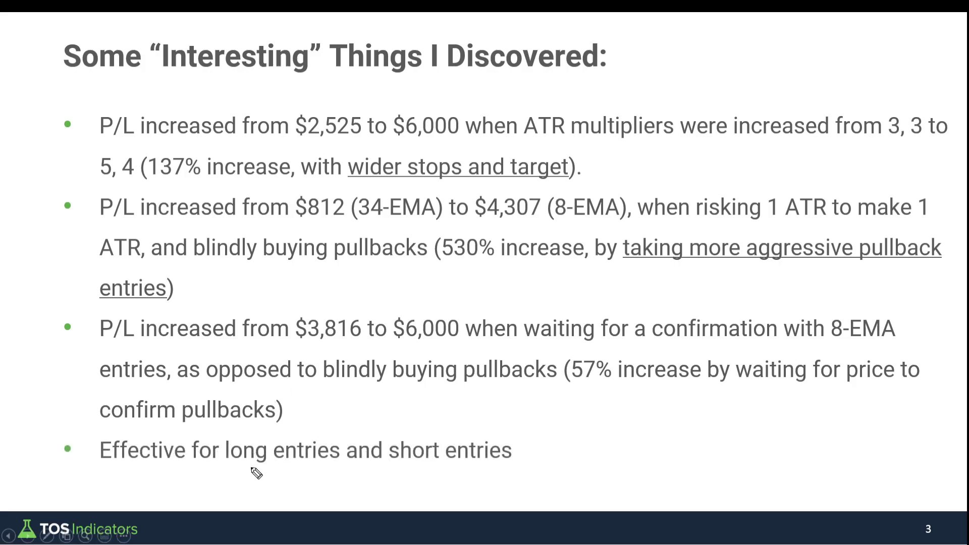
left_click_drag(230, 469, 305, 462)
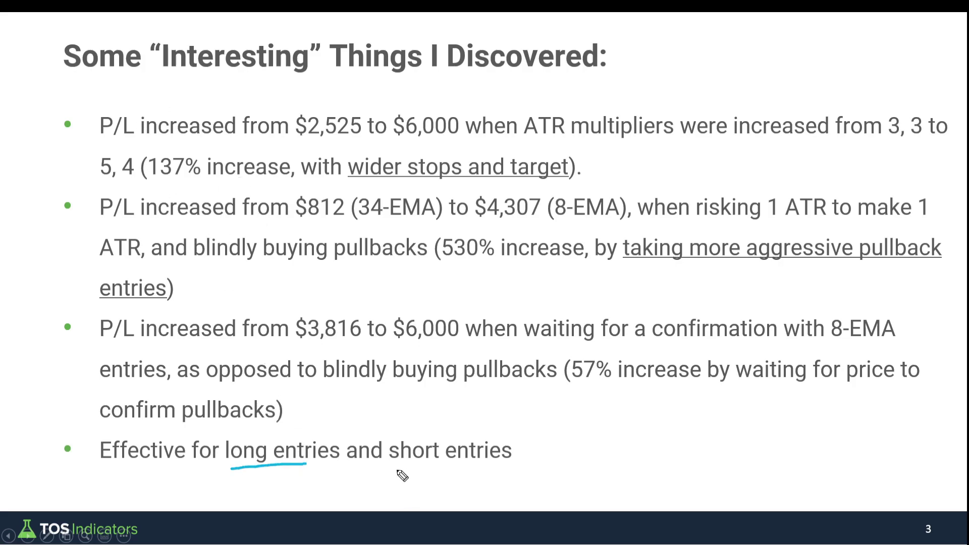
left_click_drag(384, 469, 509, 468)
key("e")
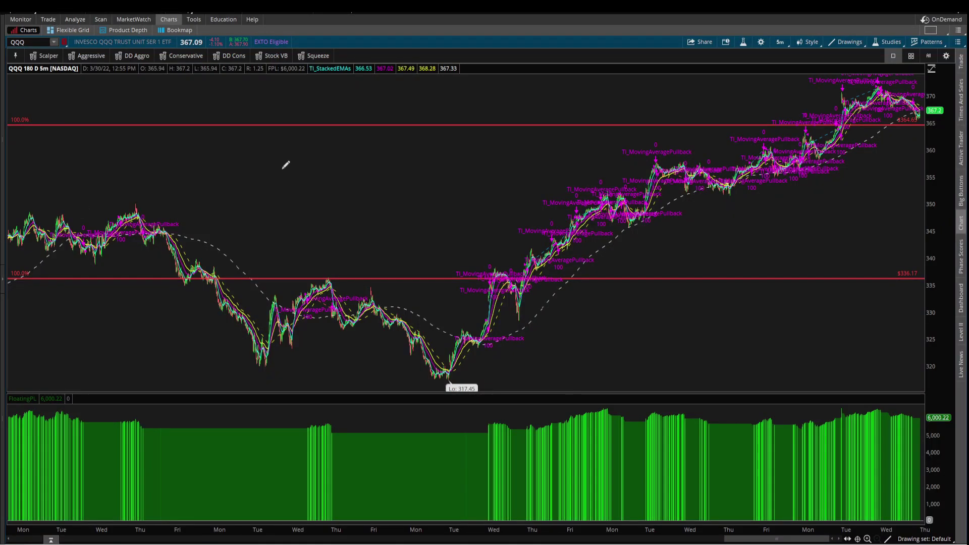
Set long entries No, short entries Yes and pullbackOnly entry type, then recalculate
left_click(742, 42)
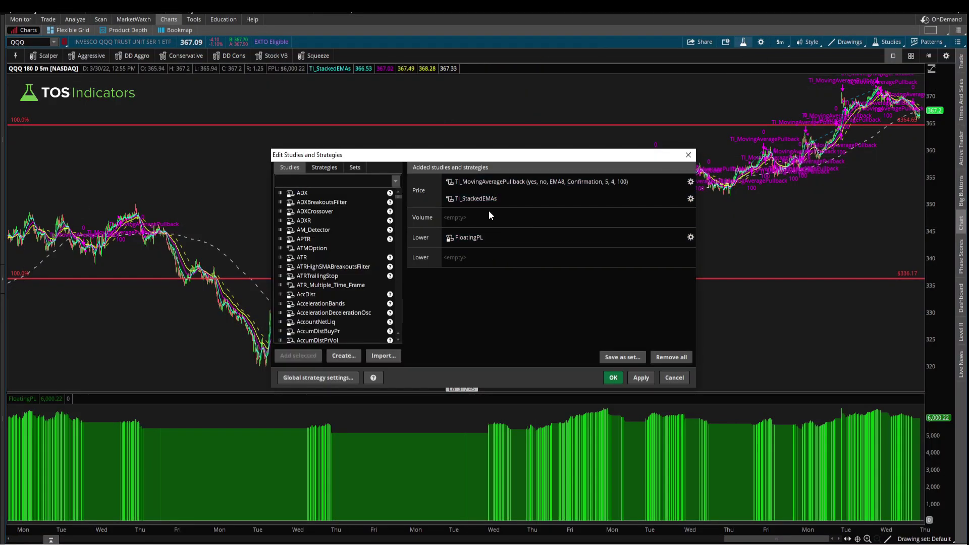
double_click(533, 186)
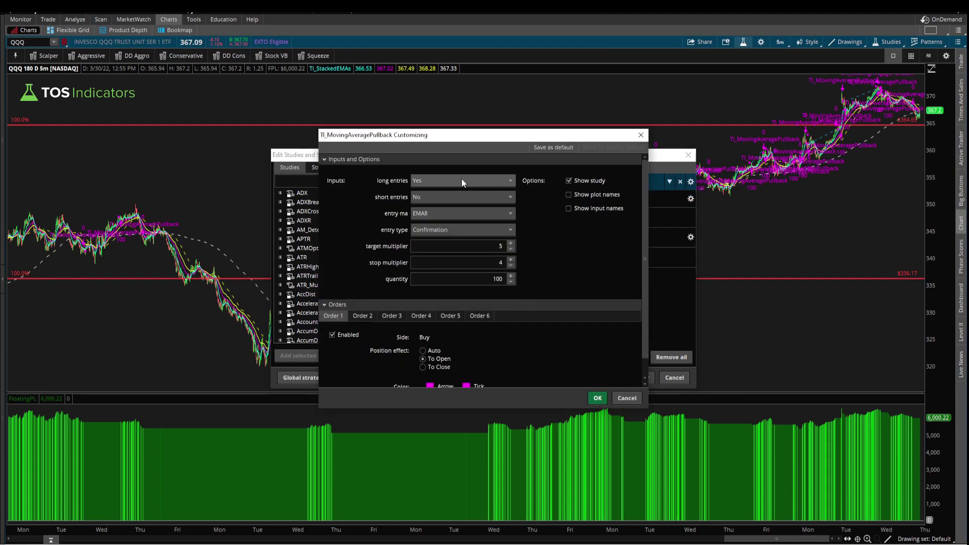
left_click(461, 179)
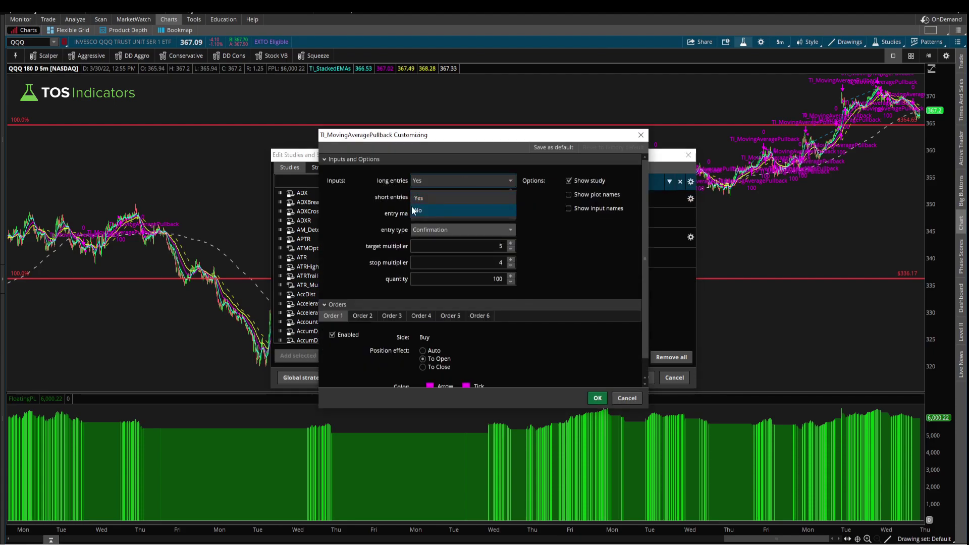
left_click(416, 210)
left_click(425, 199)
left_click(420, 214)
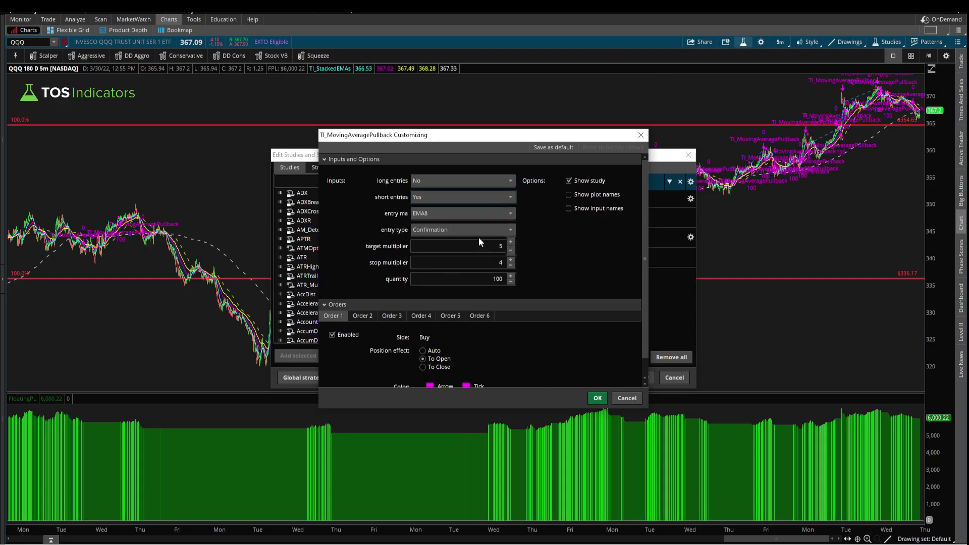
left_click(447, 230)
left_click(444, 257)
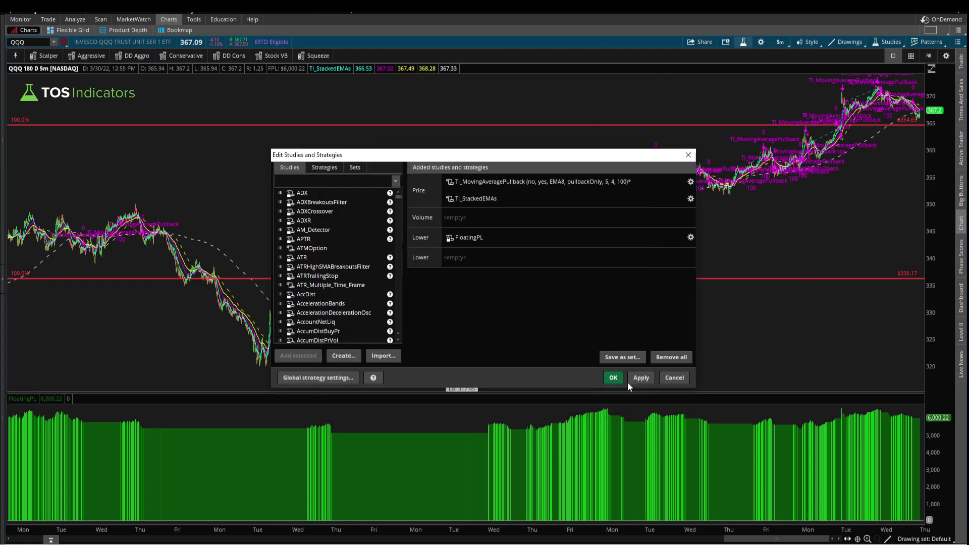
left_click(630, 380)
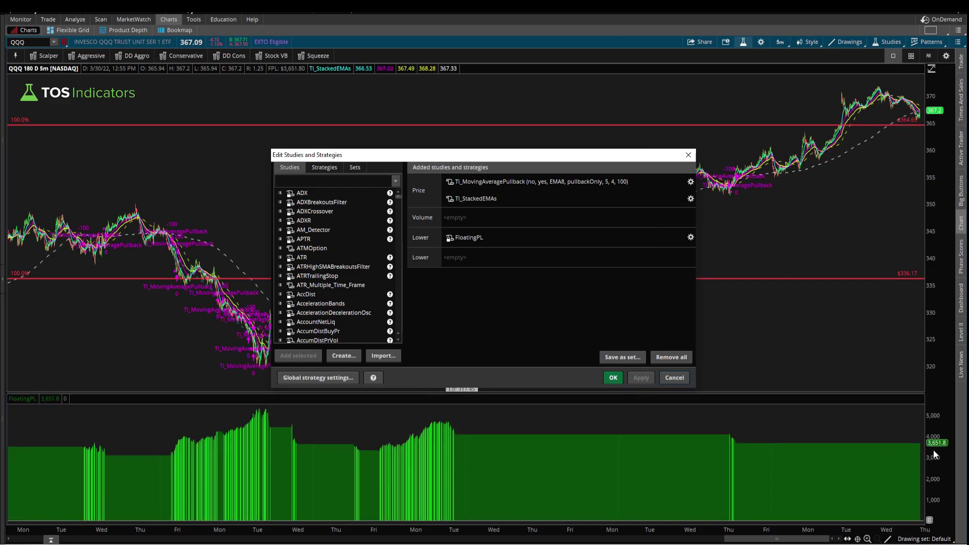
Underline the new 3,651.8 P/L, move the settings window aside, and trace the downtrend
left_click_drag(926, 450, 942, 446)
key("Escape")
left_click_drag(437, 152, 530, 374)
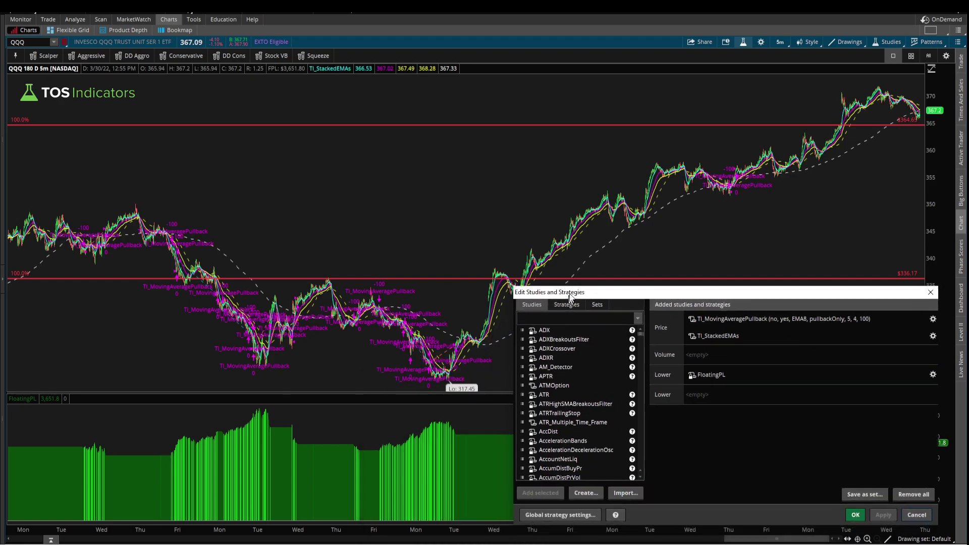
mouse_move(141, 218)
left_mouse_down()
mouse_move(411, 332)
mouse_move(396, 344)
left_mouse_up()
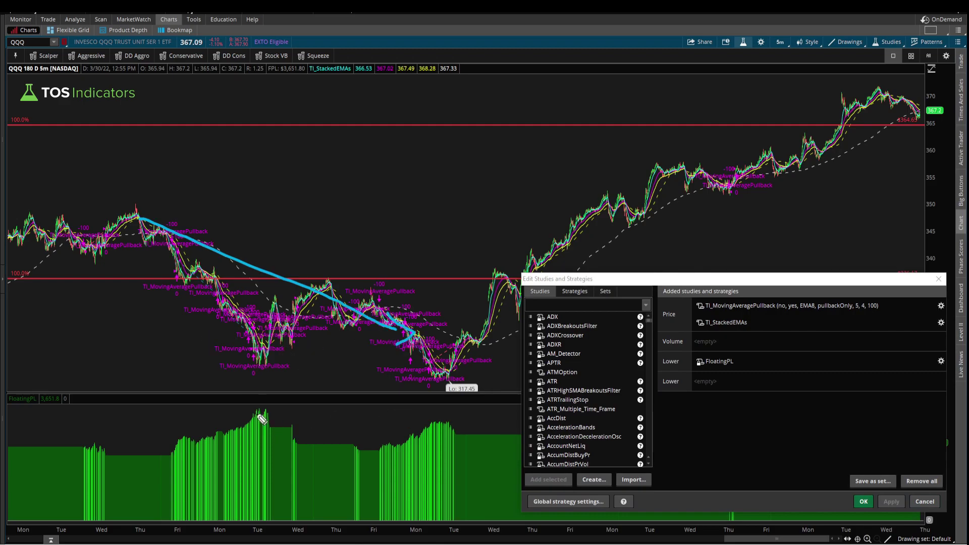
key("Escape")
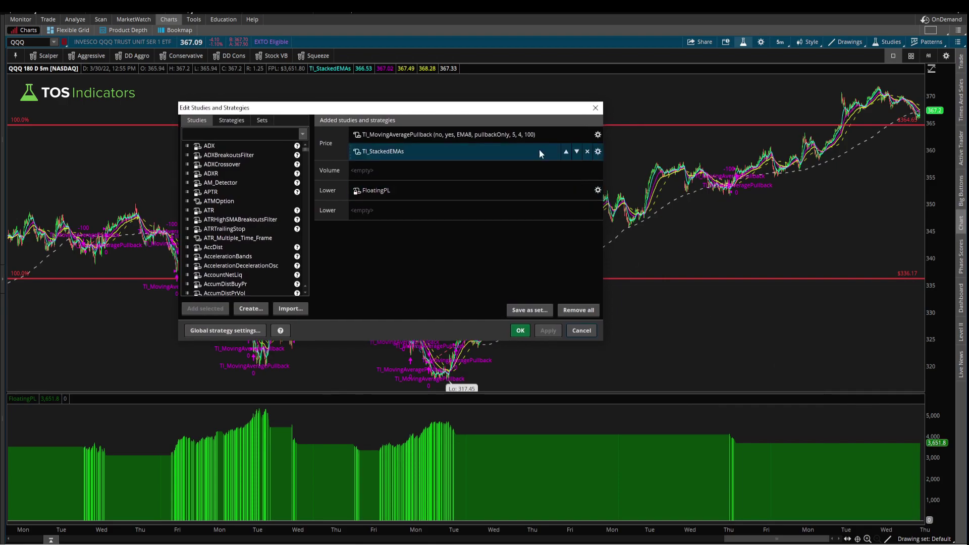
Set the TI_MovingAveragePullback target and stop multipliers to 2 and 2 and apply them
double_click(512, 135)
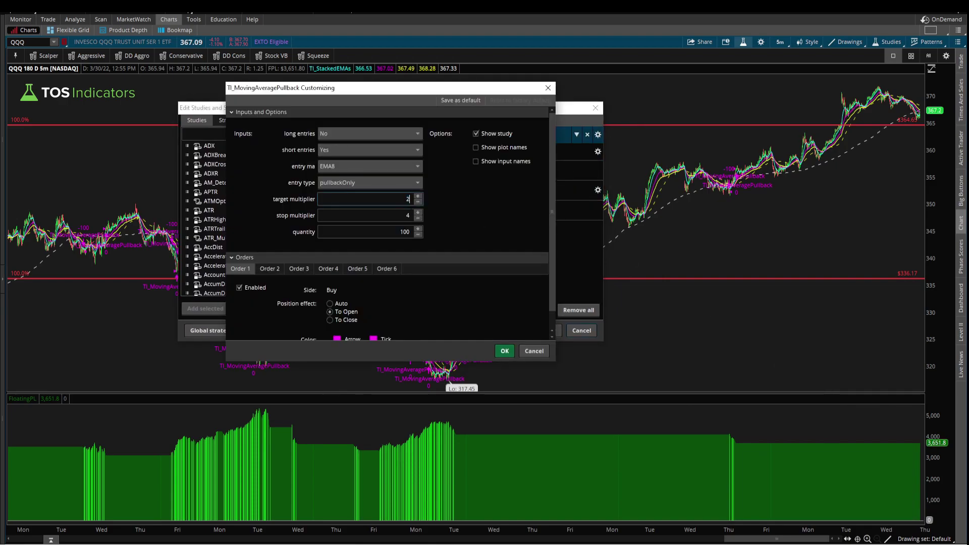
left_click(505, 350)
left_click(546, 332)
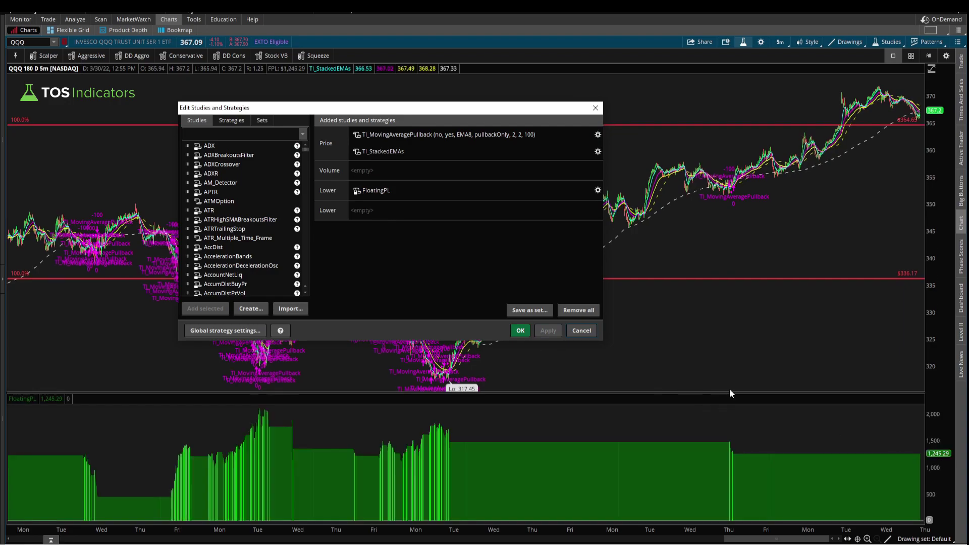
Change the strategy's entry type to Confirmation and recalculate the backtest P/L
double_click(467, 138)
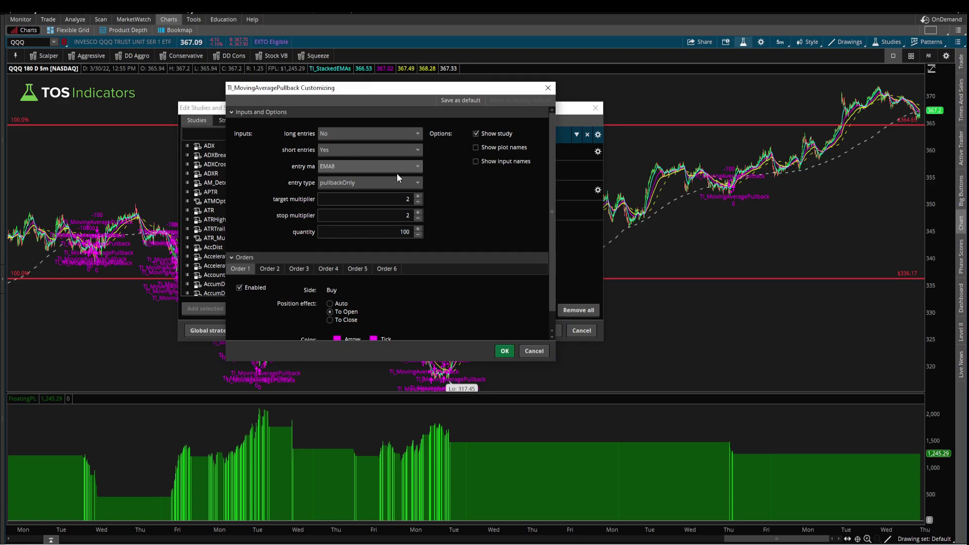
left_click(380, 182)
left_click(383, 214)
left_click(505, 351)
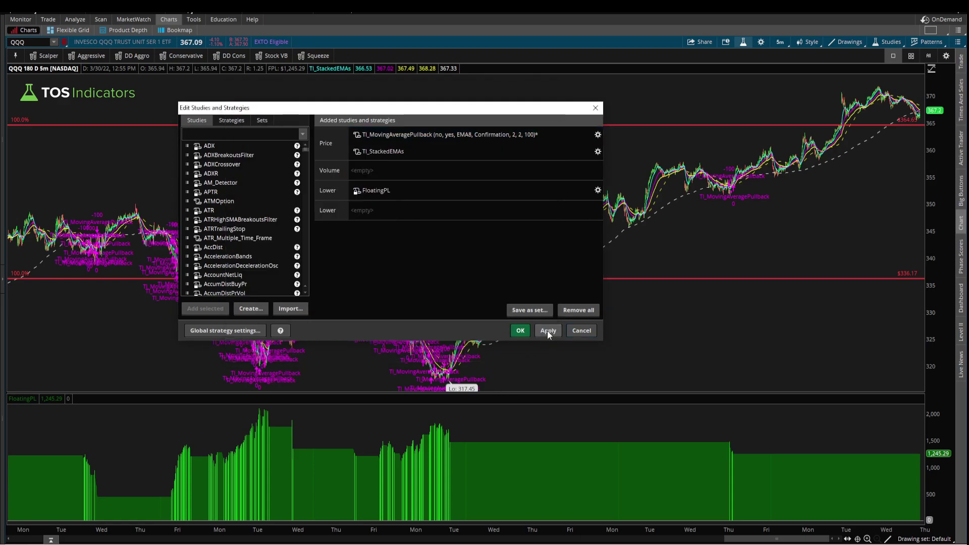
left_click(547, 331)
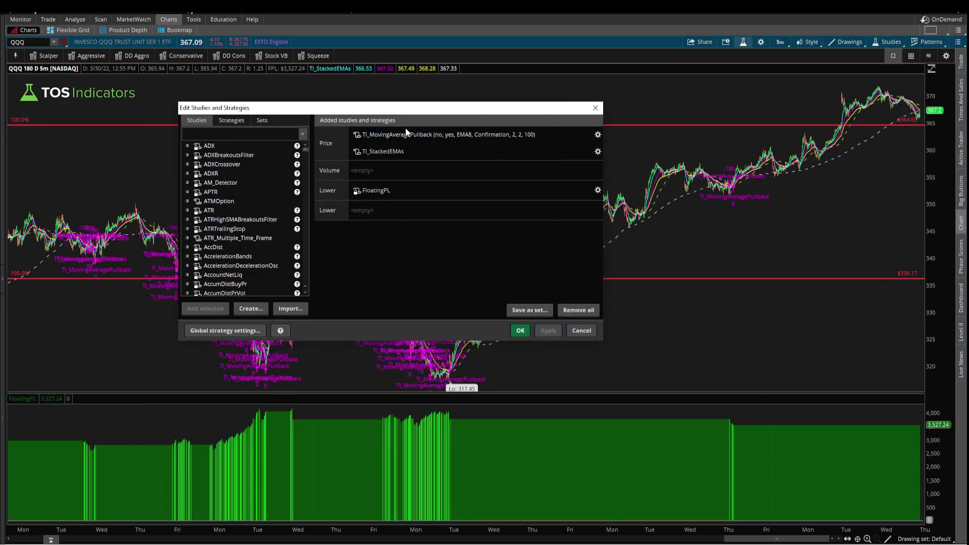
Raise the target and stop multipliers to 3 and 3 and apply them
double_click(447, 134)
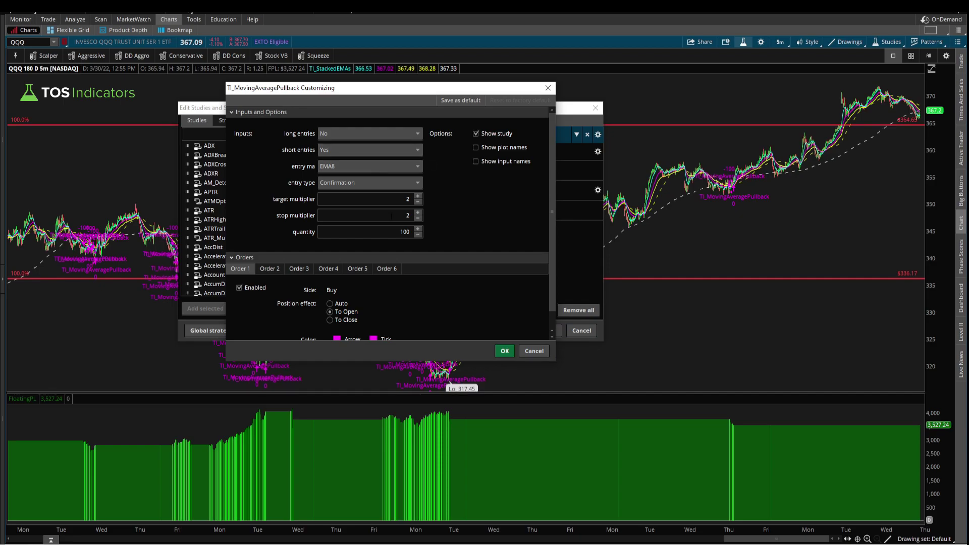
left_click(418, 196)
left_click(417, 212)
left_click(504, 351)
left_click(543, 331)
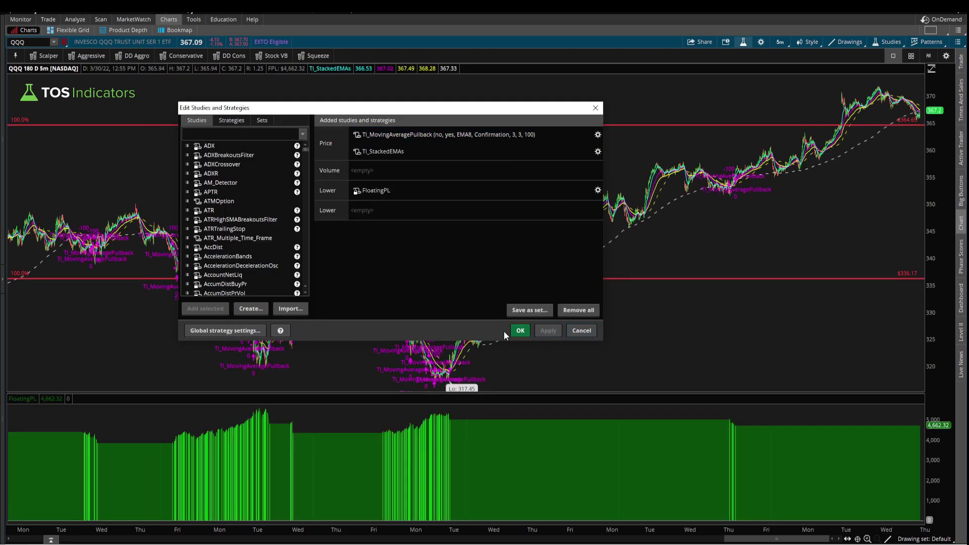
Set the target multiplier to 5 and the stop multiplier to 4, then apply
double_click(437, 135)
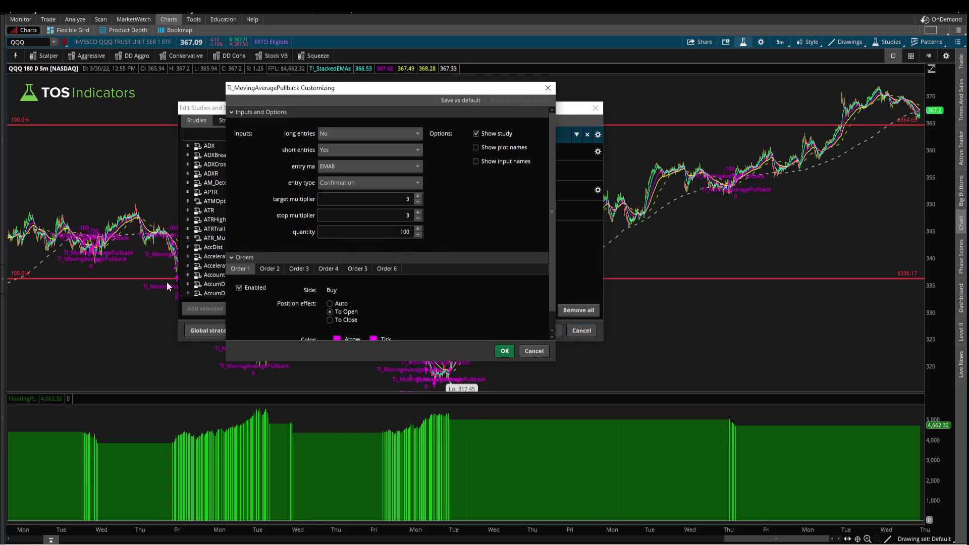
left_click(402, 199)
key("BackSpace")
type("5")
left_click(418, 212)
left_click(504, 351)
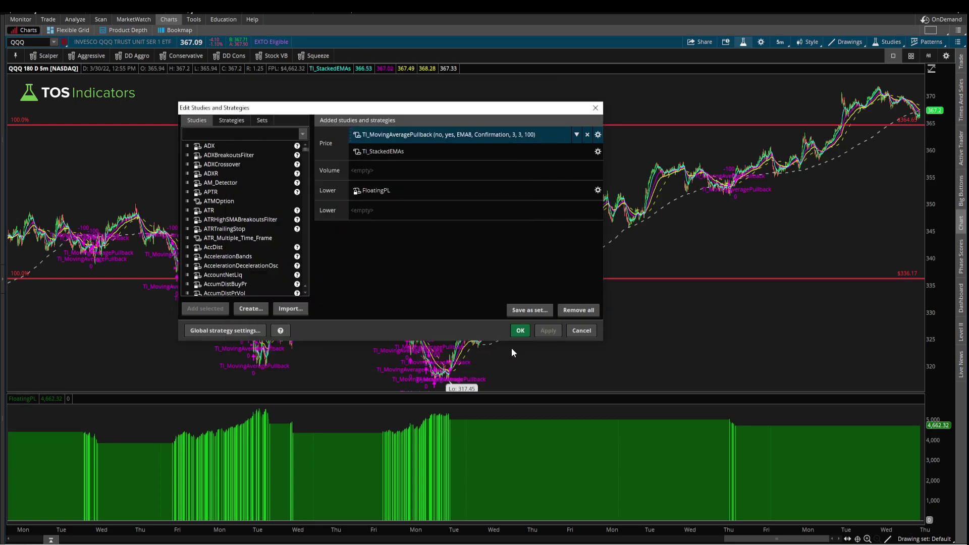
left_click(547, 331)
Close the studies and strategies settings and erase the ink bracket from slide 3
left_click(520, 331)
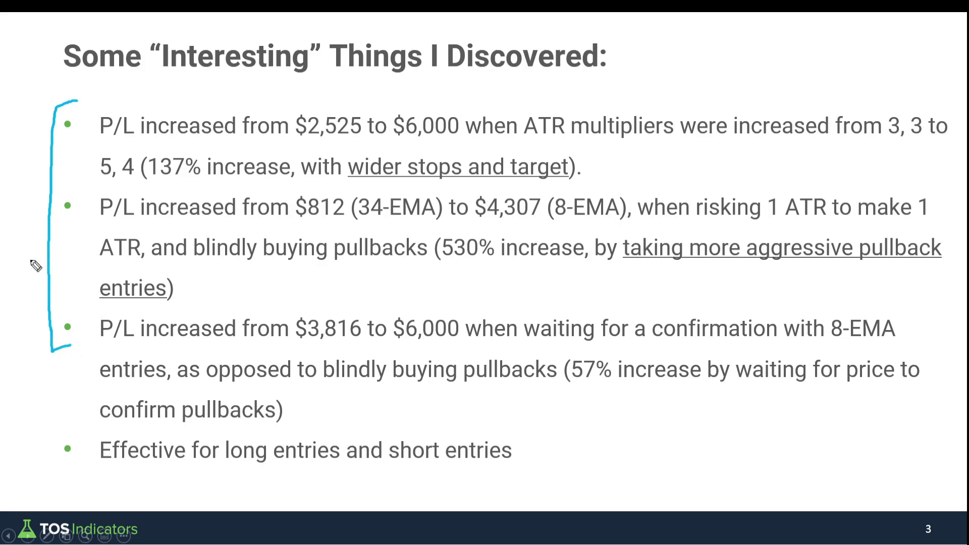
key("e")
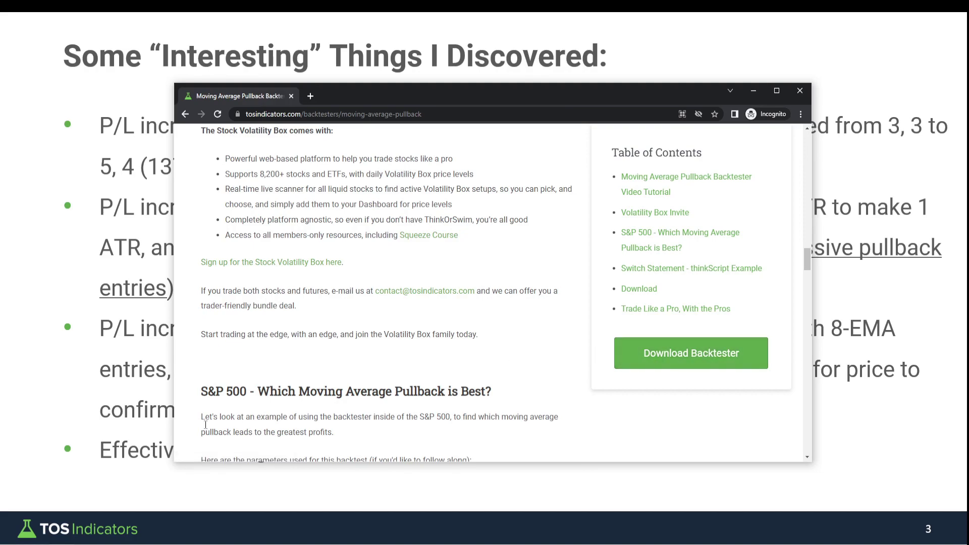
Scroll to the top of the tosindicators.com Moving Average Pullback Backtester page
scroll(484, 329, "up", 10)
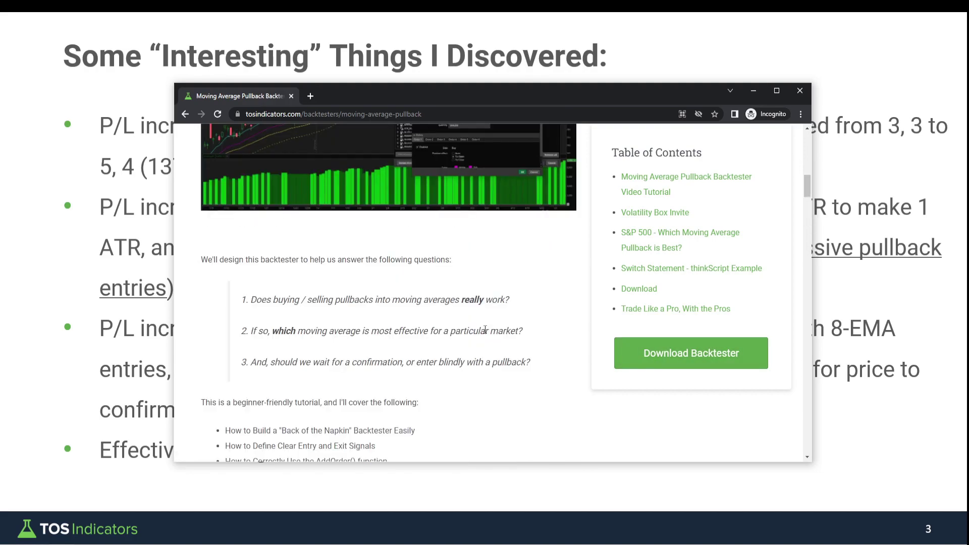